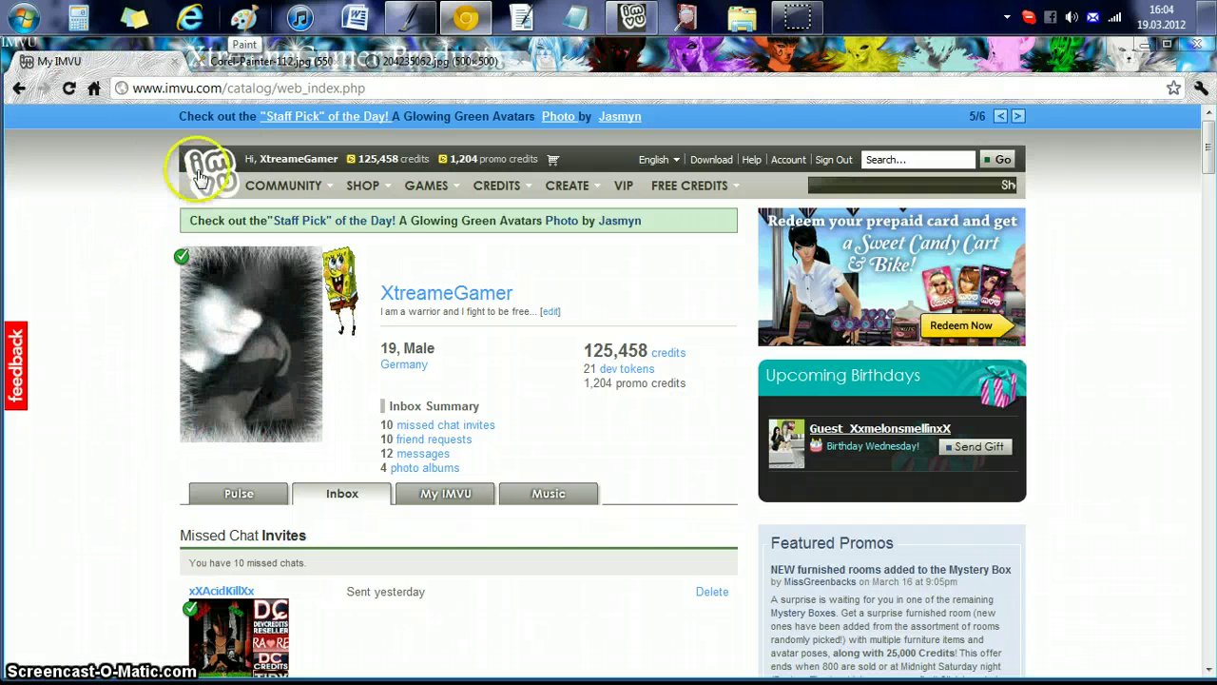
- Show the Corel Painter 11 box picture in the browser, and switch to Corel Painter 11 with its welcome screen dismissed
left_click(238, 68)
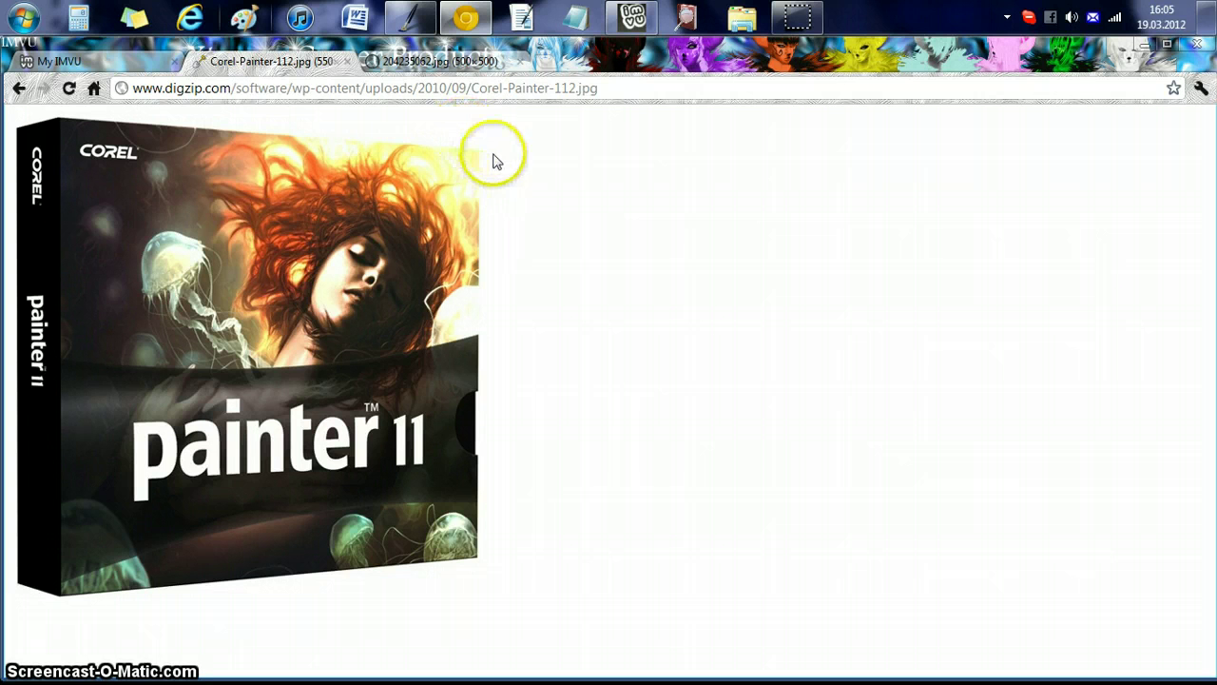
left_click(411, 19)
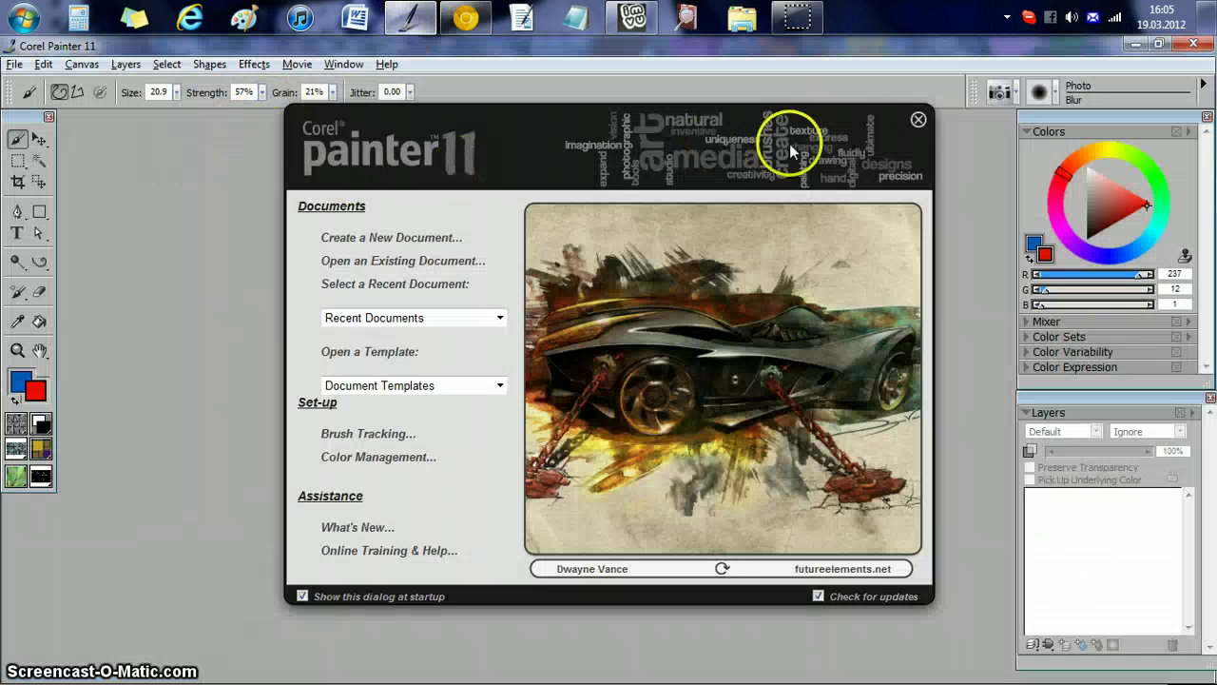
left_click(918, 120)
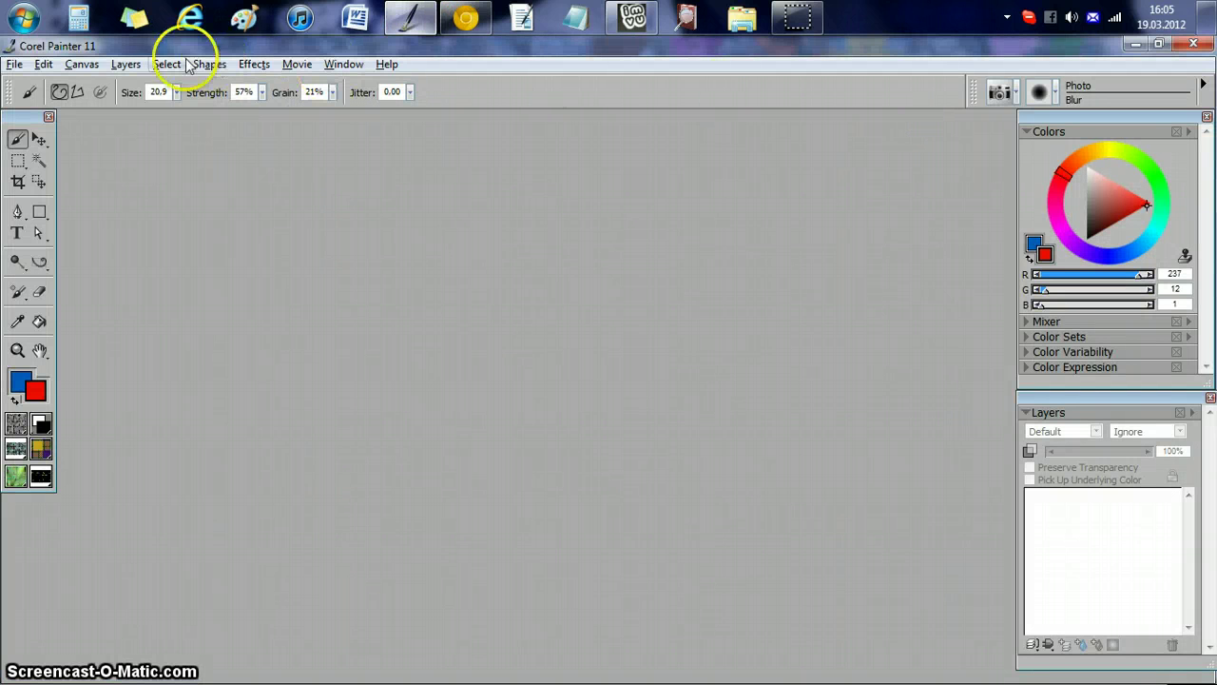
- Create a new blank image with a 500 by 500 pixel canvas at 72 pixels per inch
left_click(15, 64)
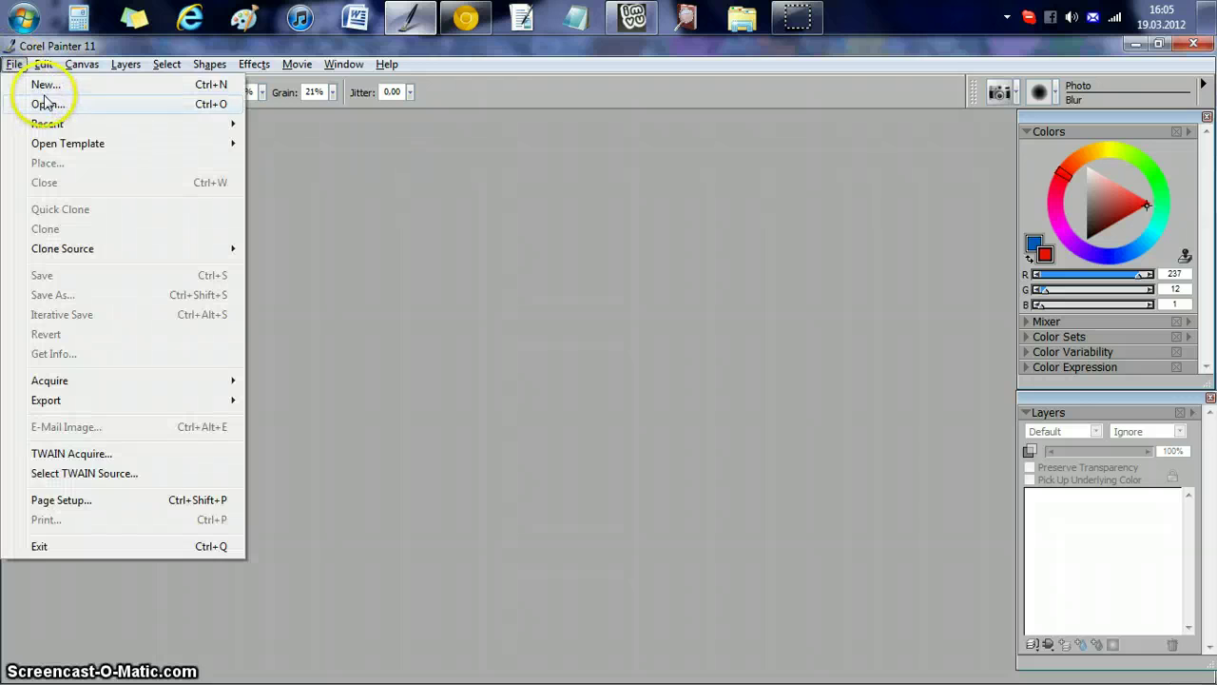
left_click(45, 88)
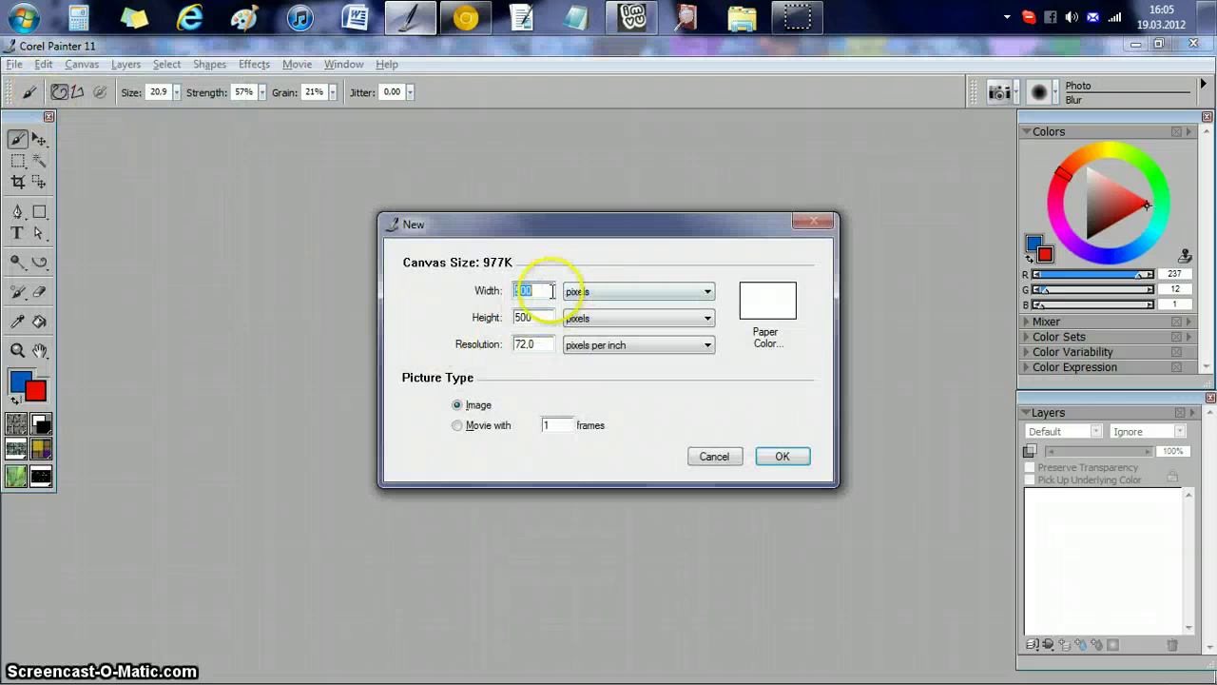
double_click(538, 317)
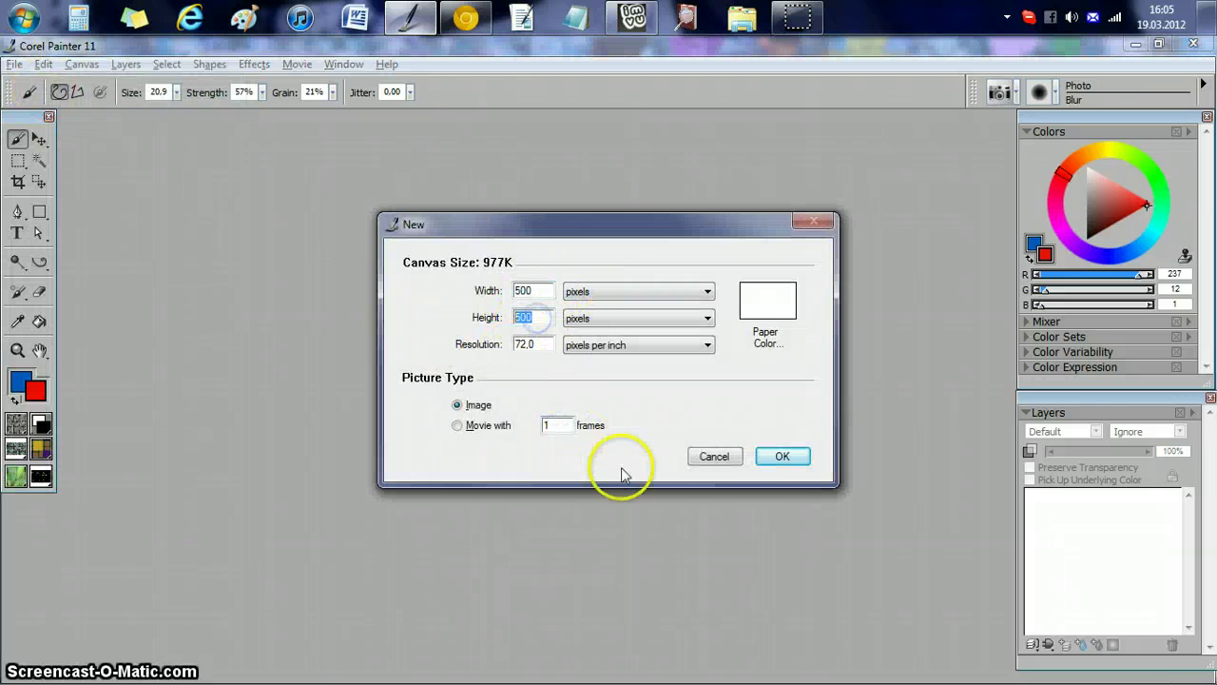
left_click(777, 457)
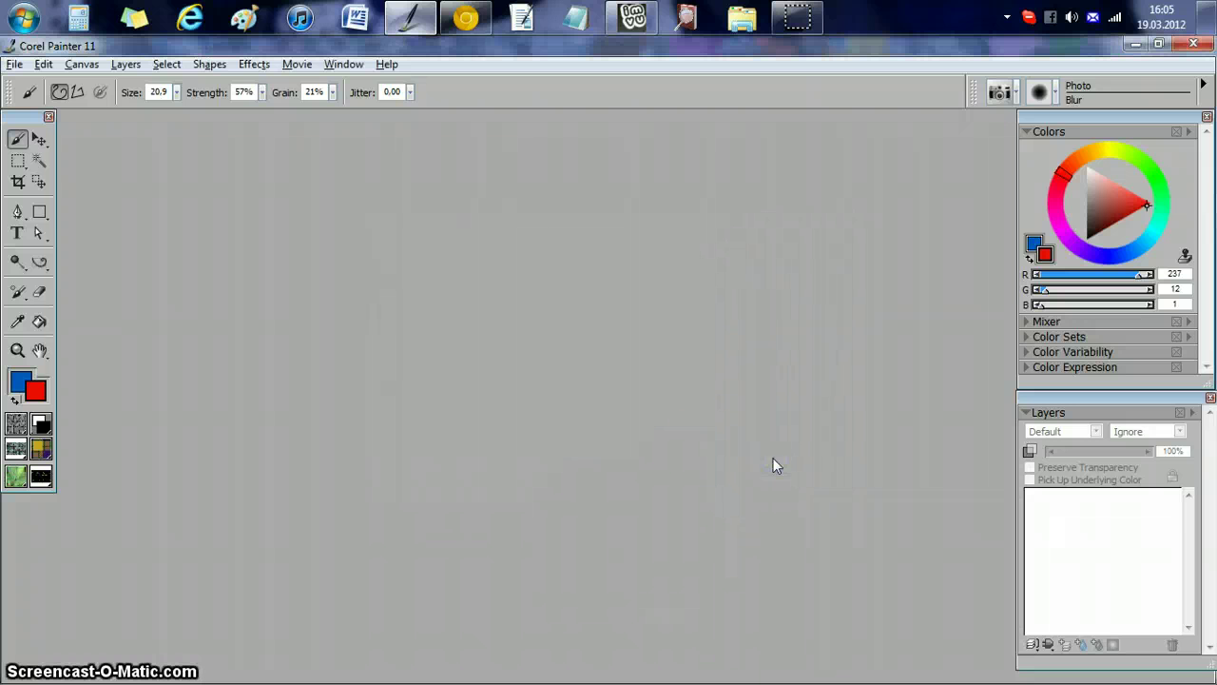
- Maximize the new canvas window and shift the Colors and Layers palettes inward to uncover the vertical scroll bar
double_click(332, 159)
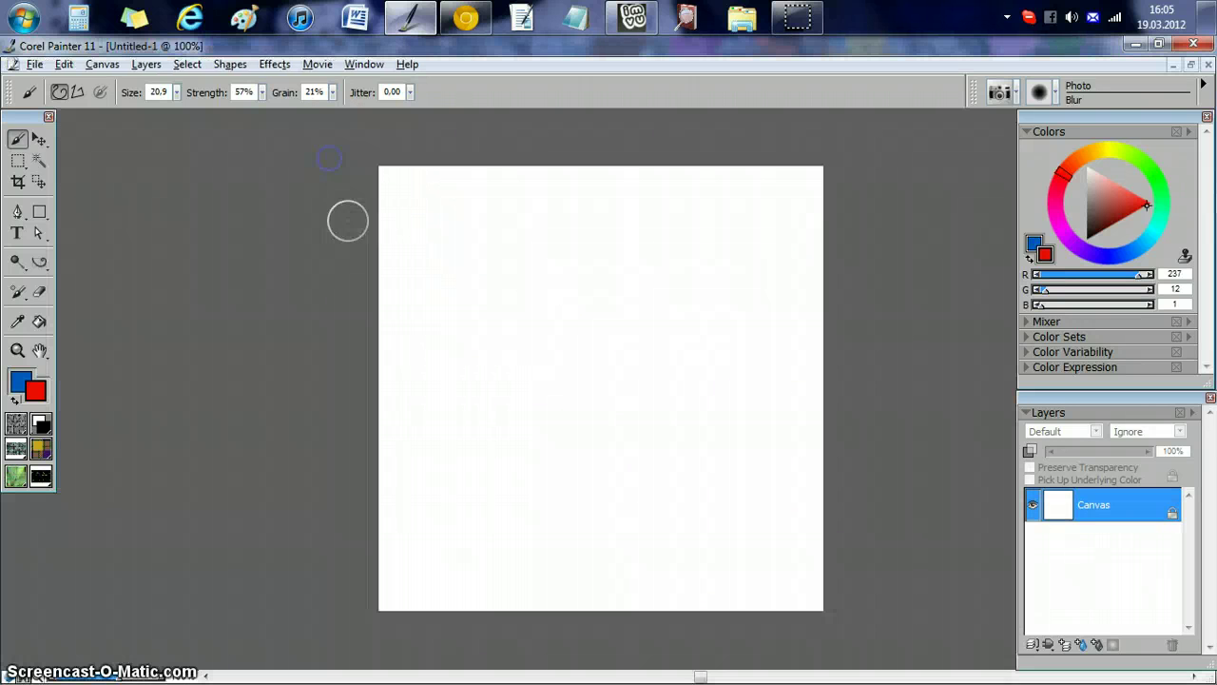
left_click_drag(118, 675, 121, 673)
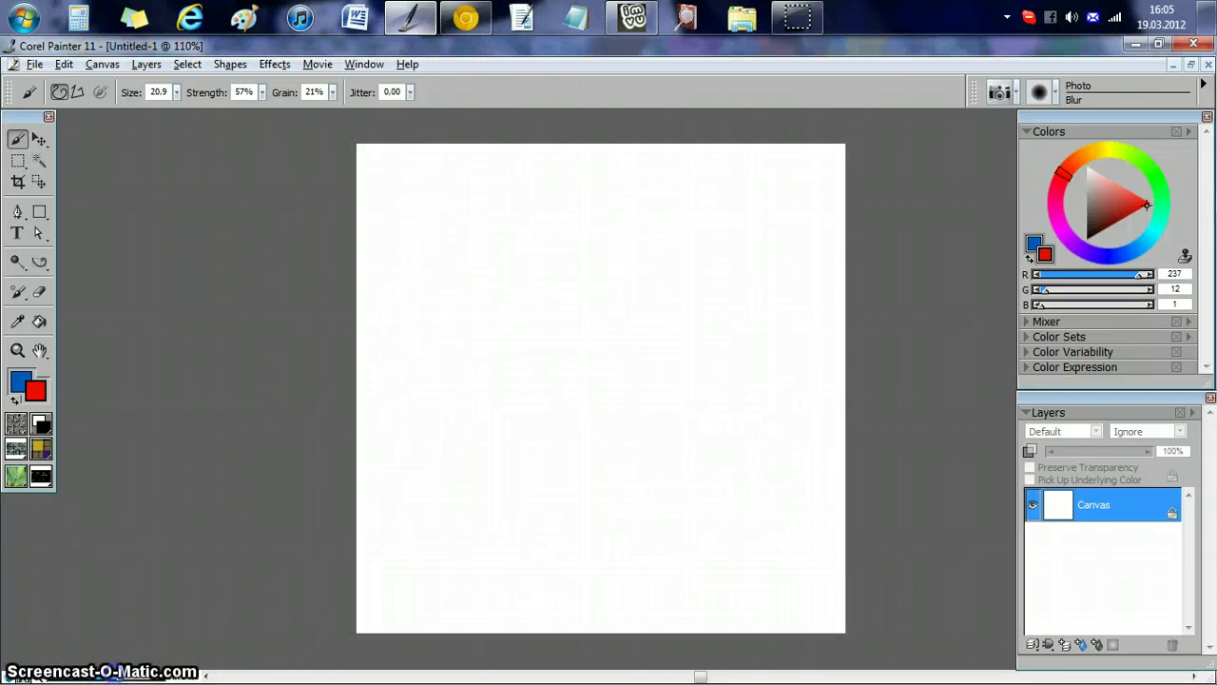
left_click_drag(1099, 112, 1082, 113)
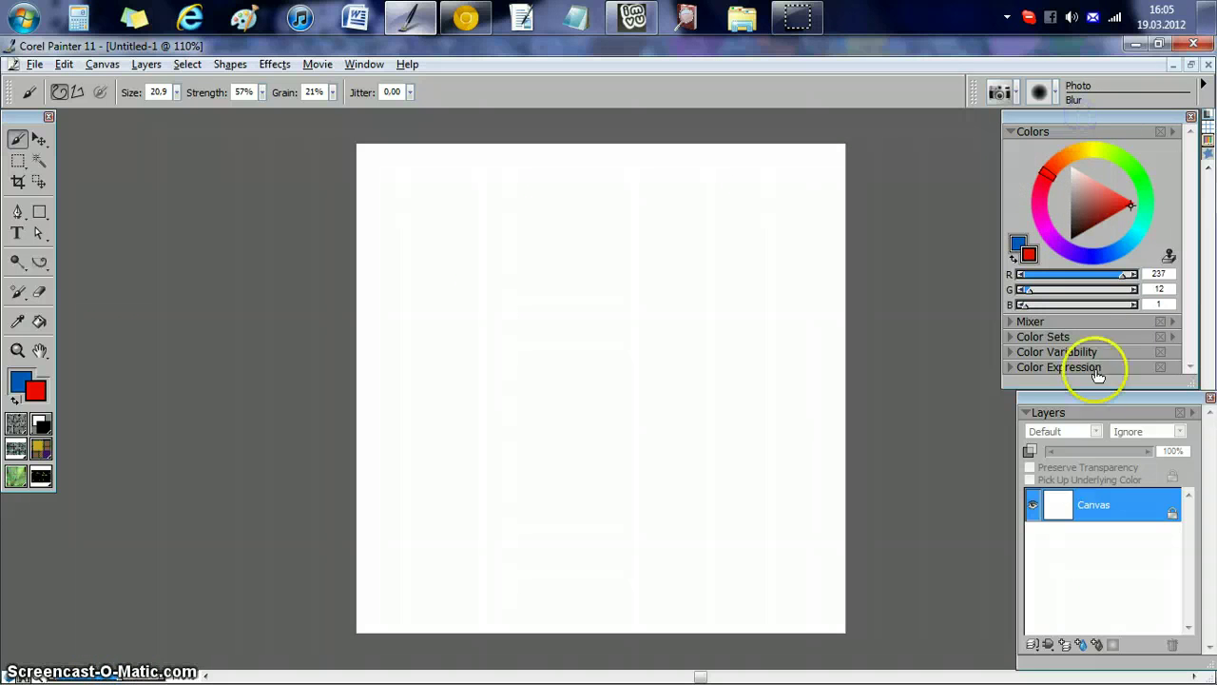
left_click_drag(1085, 401, 1066, 402)
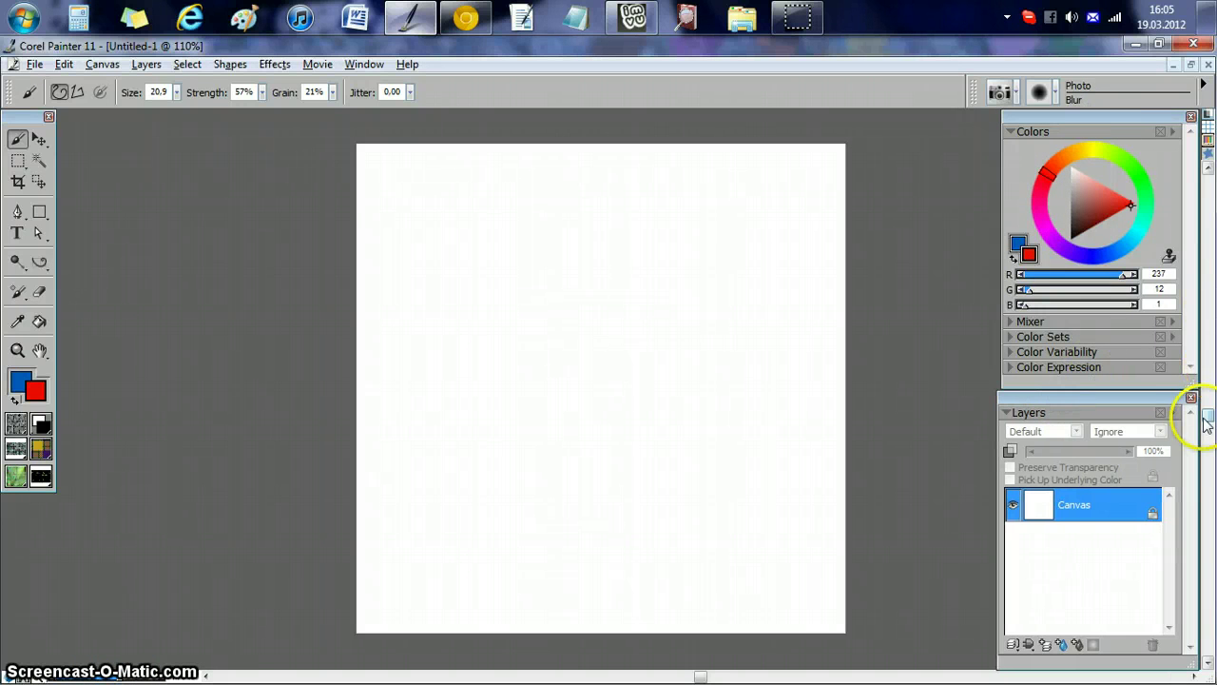
mouse_move(1205, 418)
left_mouse_down()
mouse_move(1209, 429)
mouse_move(1208, 413)
left_mouse_up()
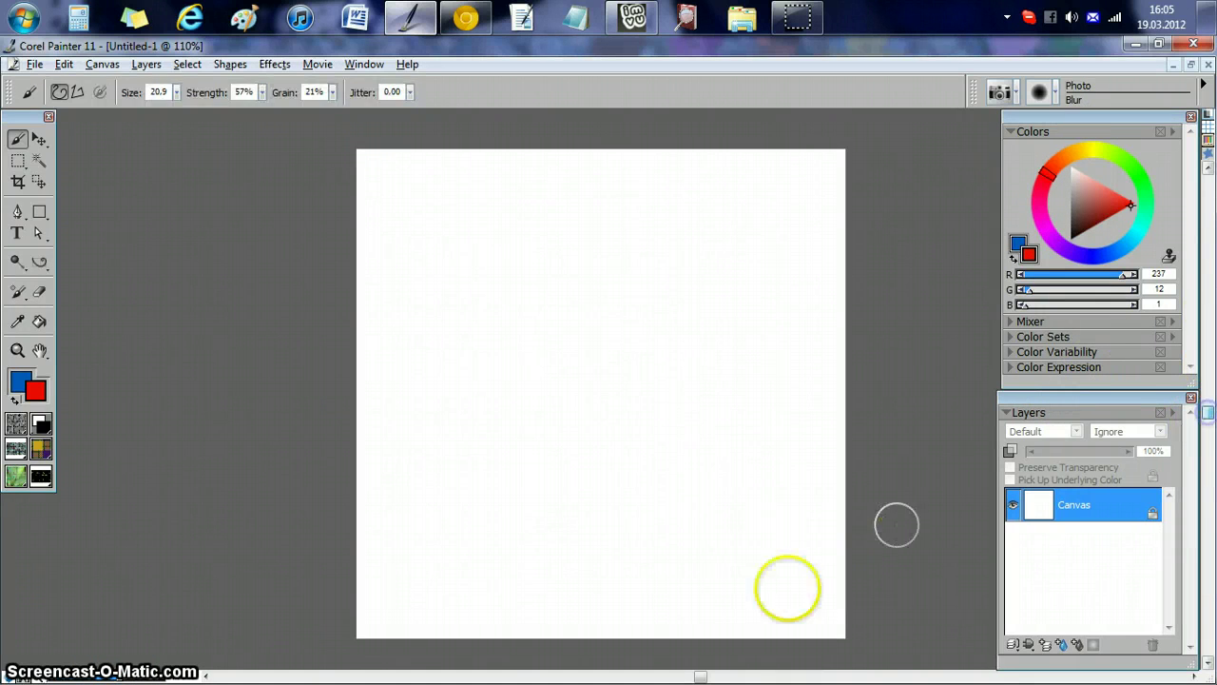
mouse_move(701, 677)
left_mouse_down()
mouse_move(729, 678)
mouse_move(693, 677)
left_mouse_up()
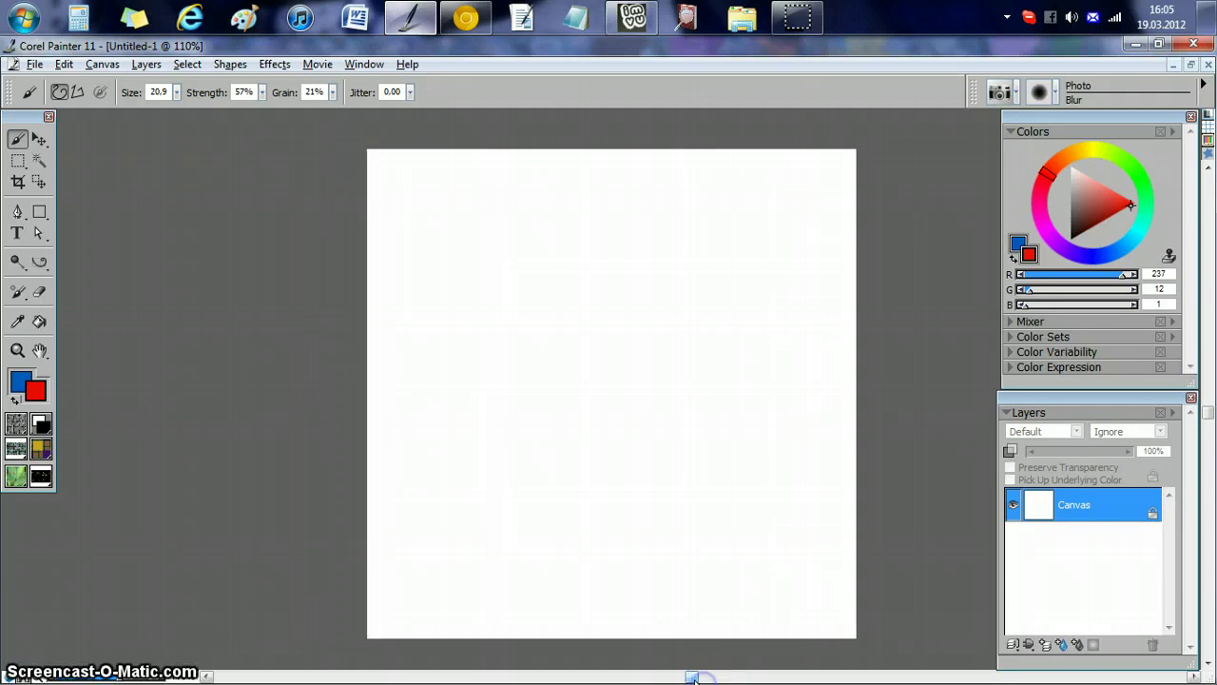
- Switch the brush category from Photo to Airbrushes
left_click(1014, 96)
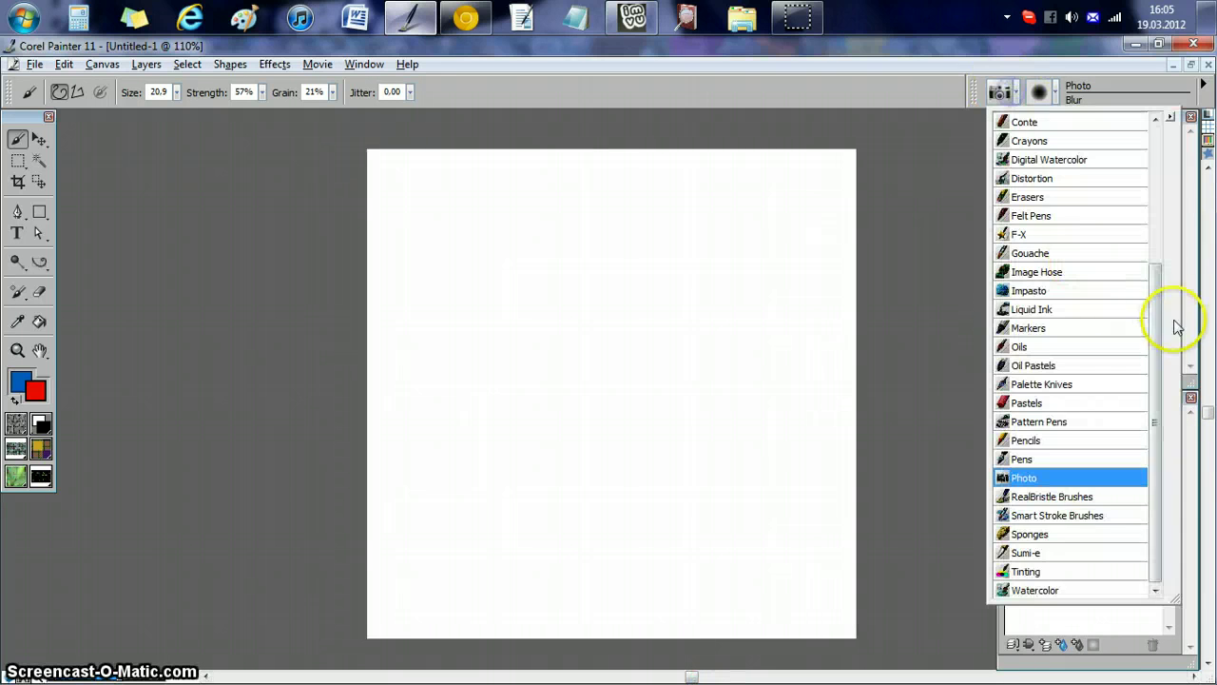
mouse_move(1174, 321)
left_mouse_down()
mouse_move(1163, 298)
mouse_move(1173, 164)
left_mouse_up()
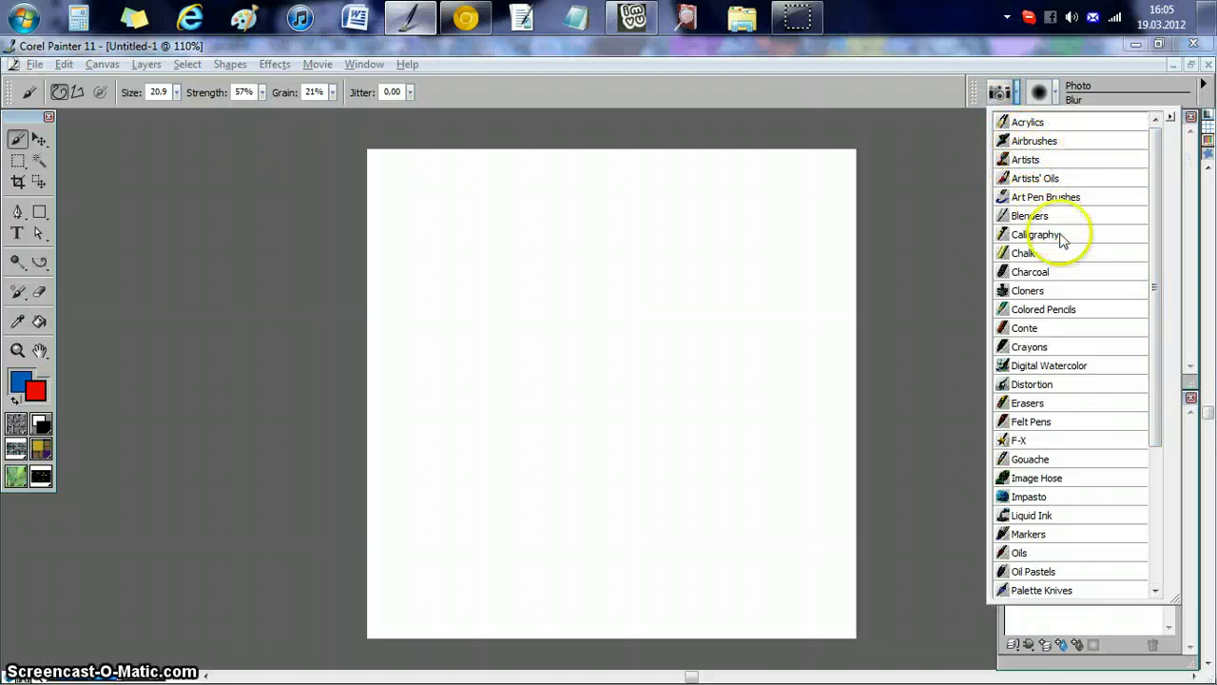
left_click(1041, 140)
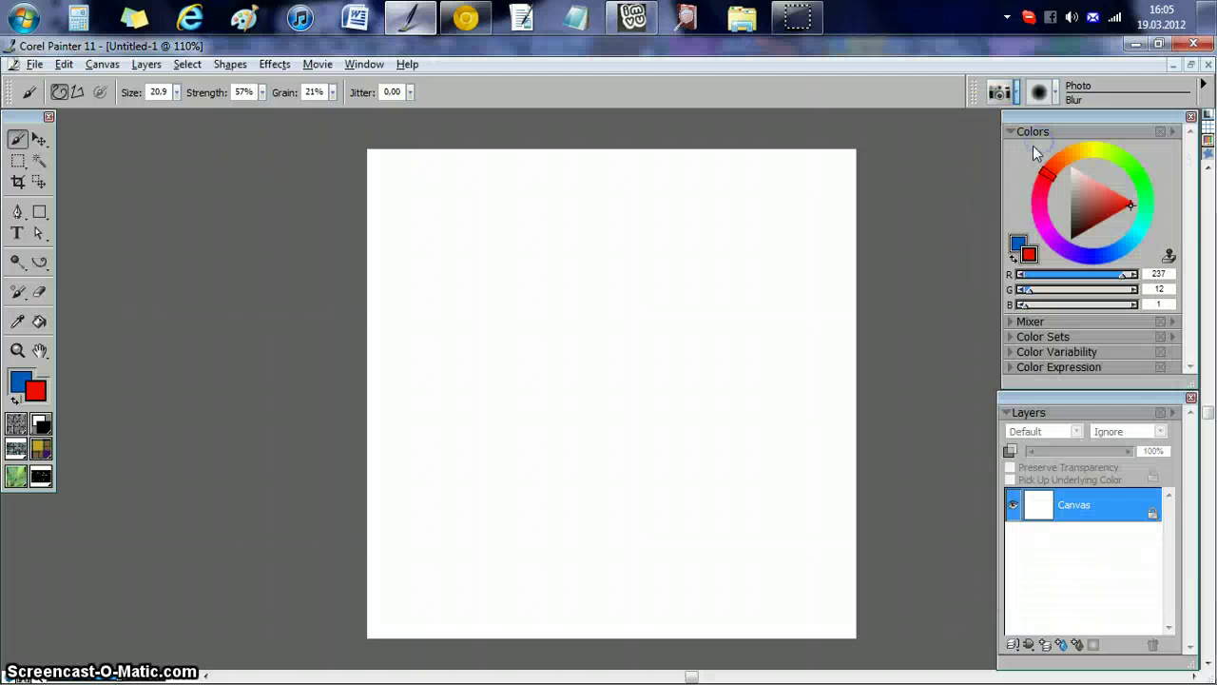
left_click(147, 135)
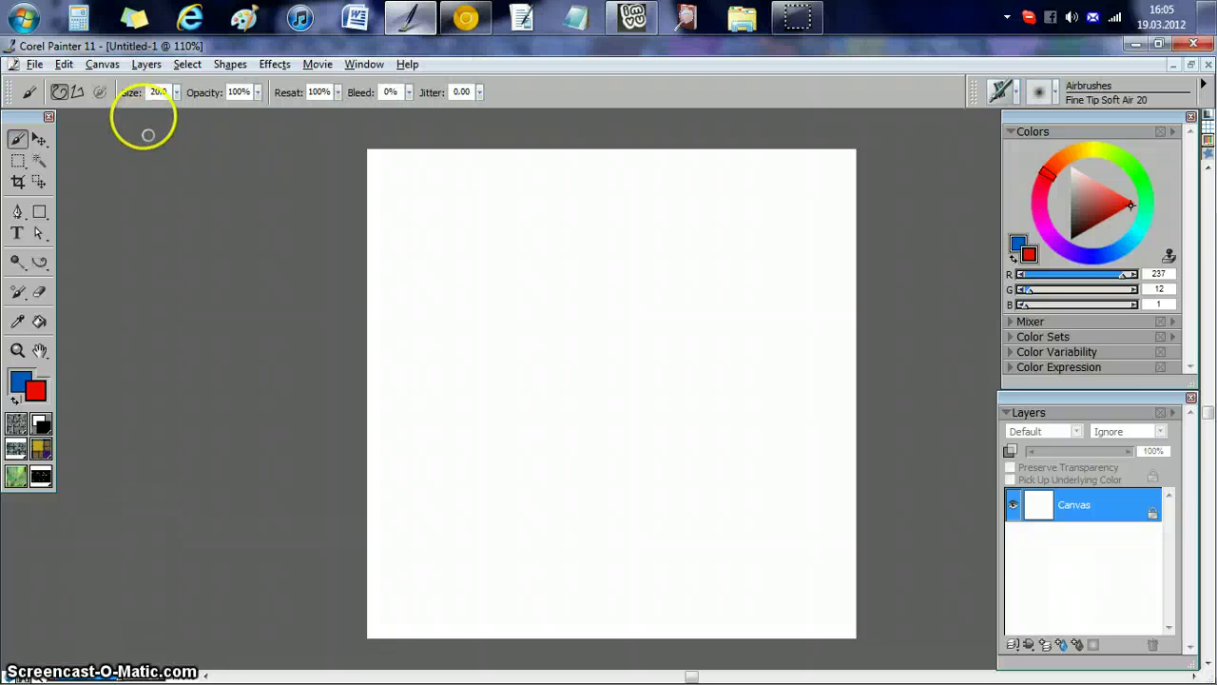
- Try red airbrush strokes at sizes 41 and 2.2 on the canvas, and undo both strokes
mouse_move(177, 95)
left_mouse_down()
mouse_move(178, 120)
mouse_move(196, 113)
left_mouse_up()
mouse_move(538, 231)
left_mouse_down()
mouse_move(476, 337)
mouse_move(438, 321)
mouse_move(513, 239)
left_mouse_up()
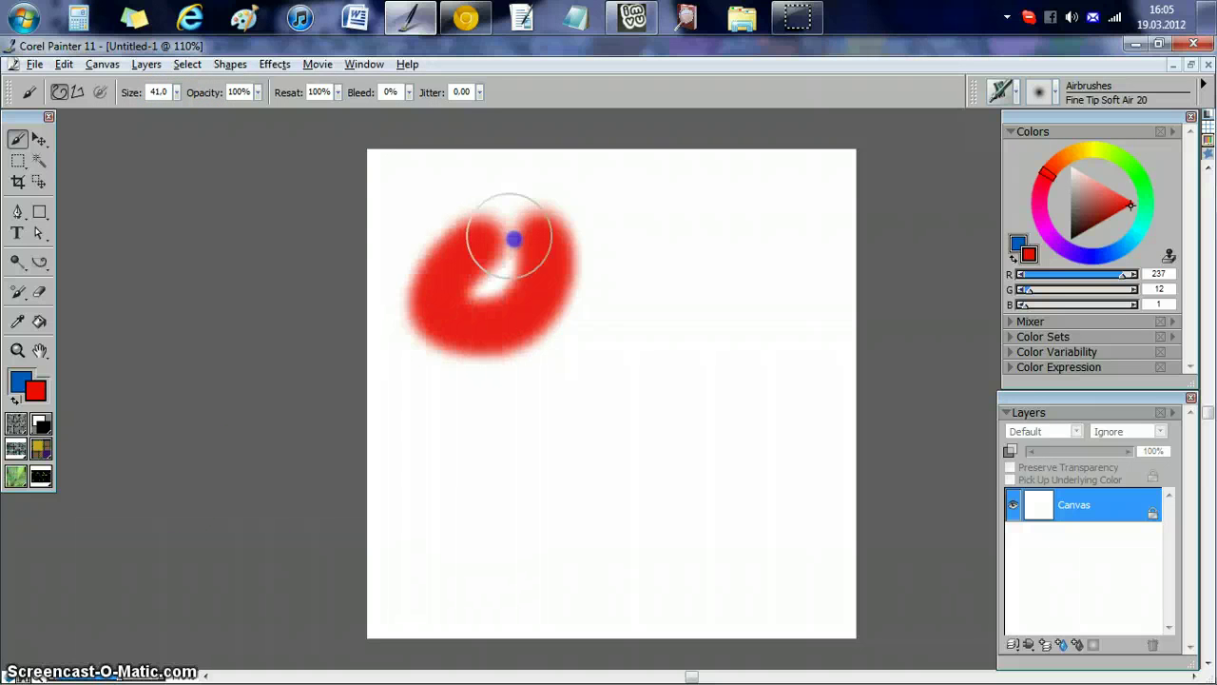
left_click_drag(175, 92, 181, 114)
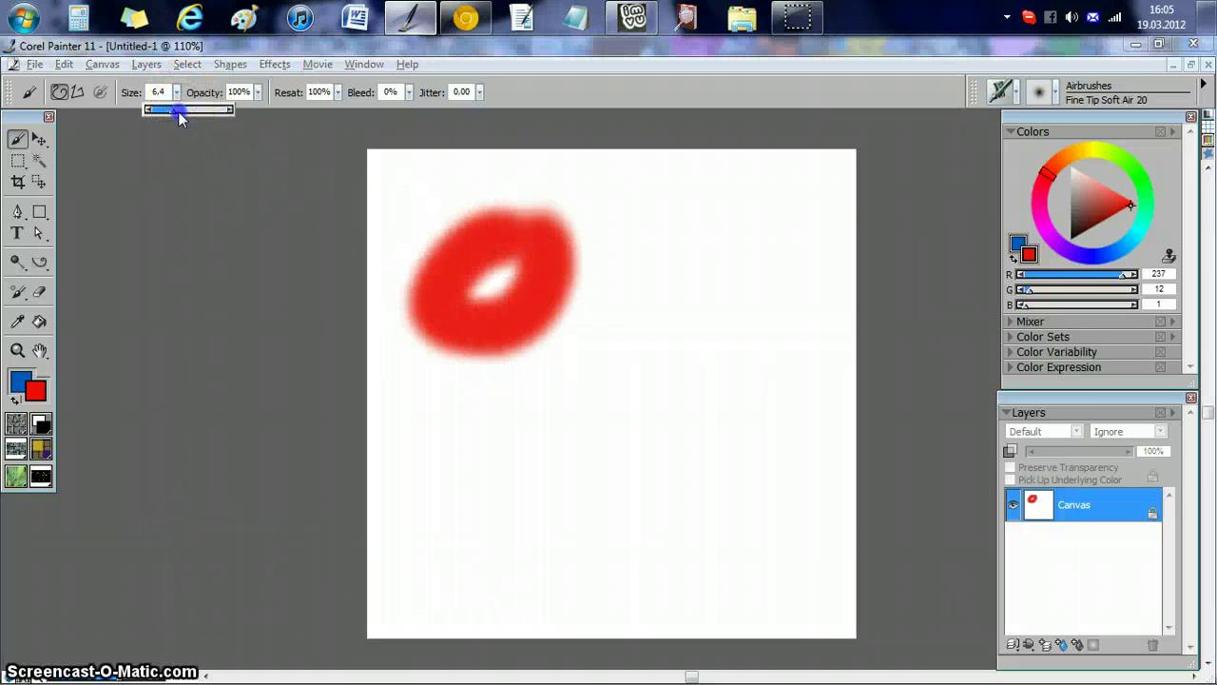
left_click_drag(600, 350, 625, 377)
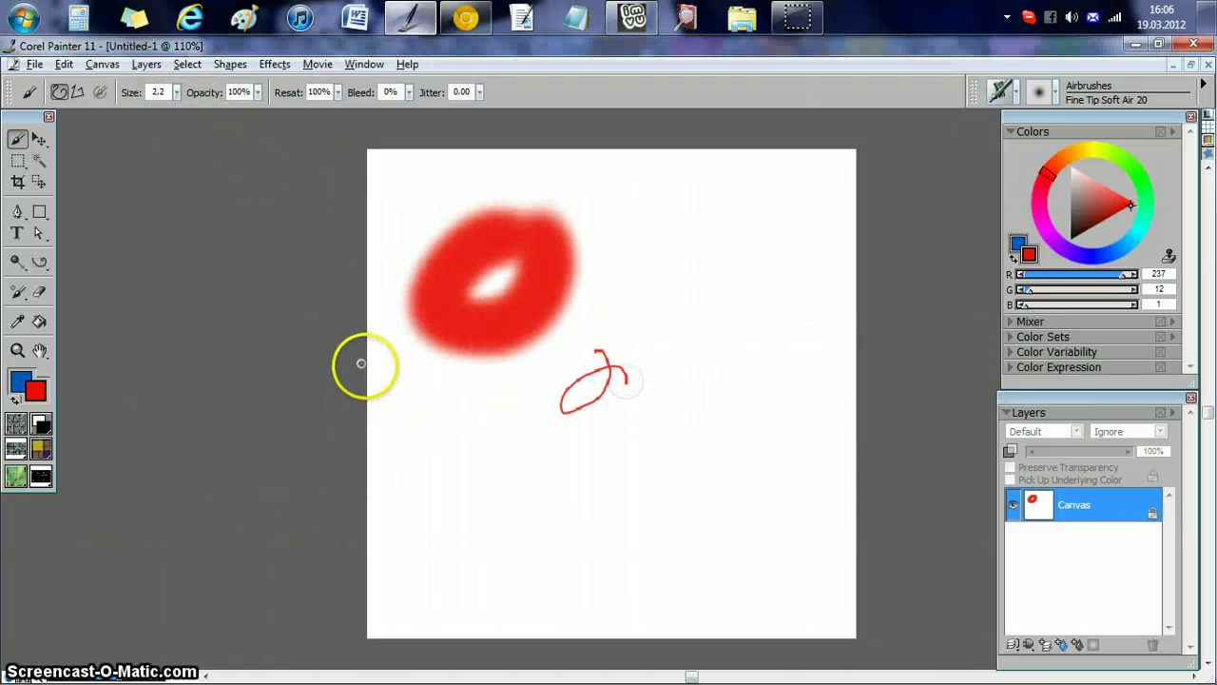
key("ctrl+z")
key("ctrl+z")
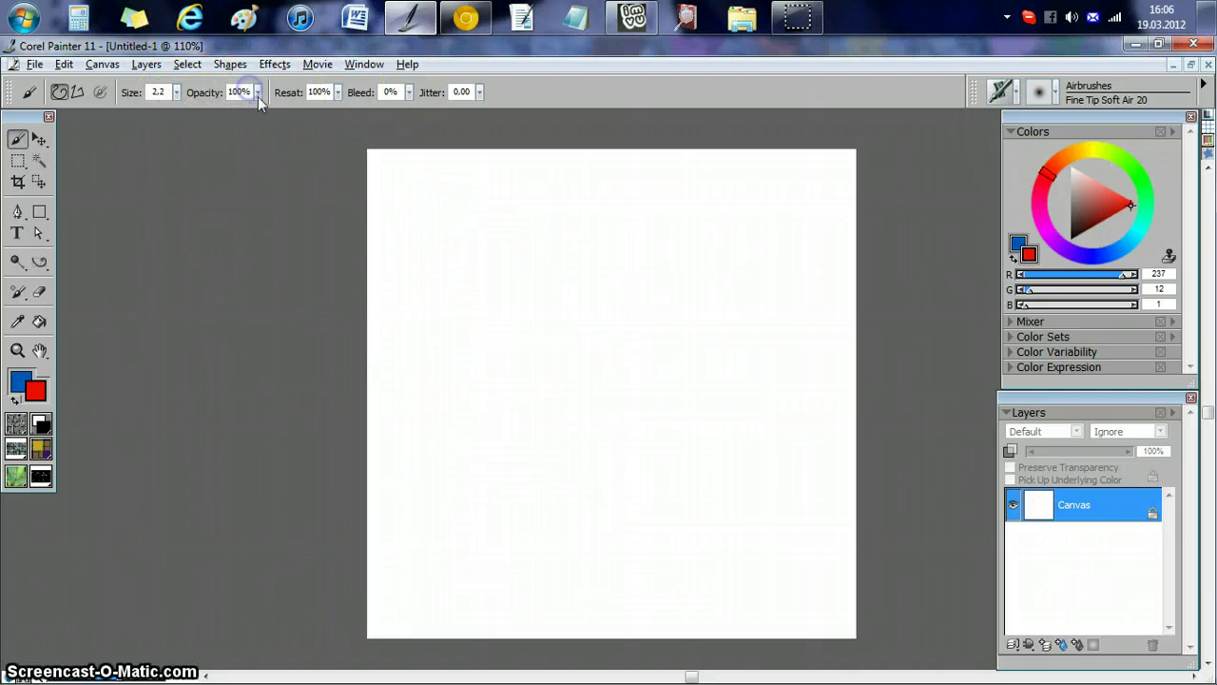
- Set the airbrush to size 23.3 and 32% opacity, testing it with red strokes that are undone
left_click(176, 92)
left_click_drag(157, 109, 168, 111)
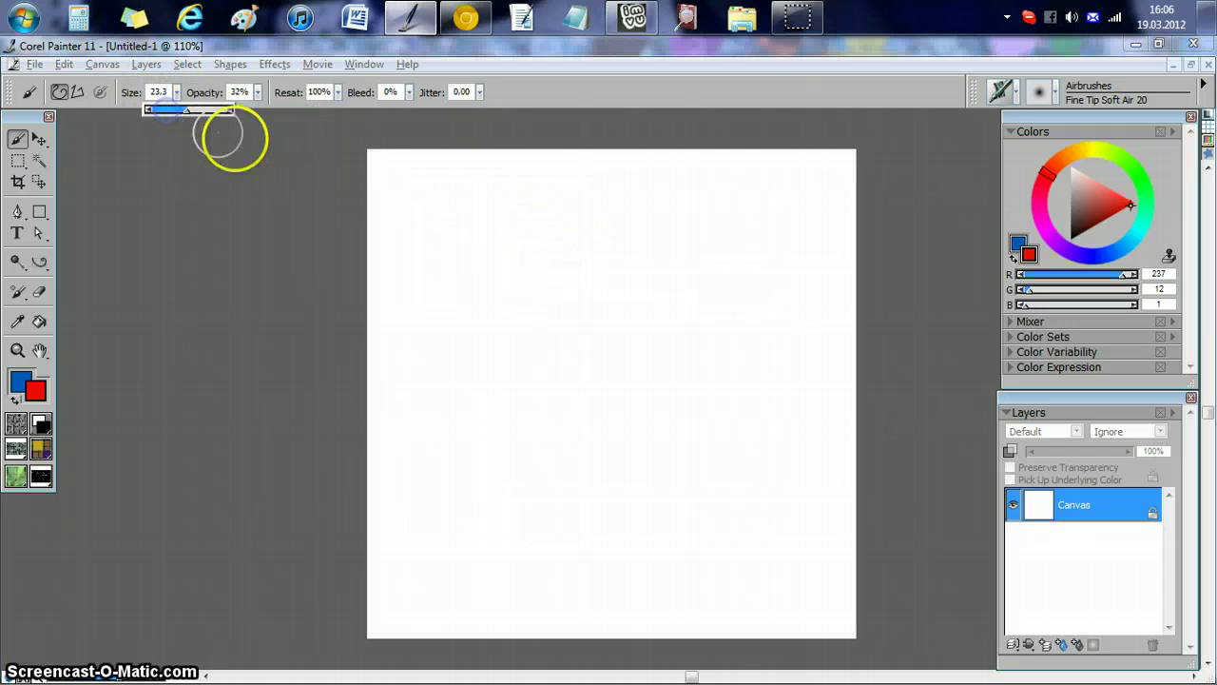
left_click_drag(567, 260, 569, 279)
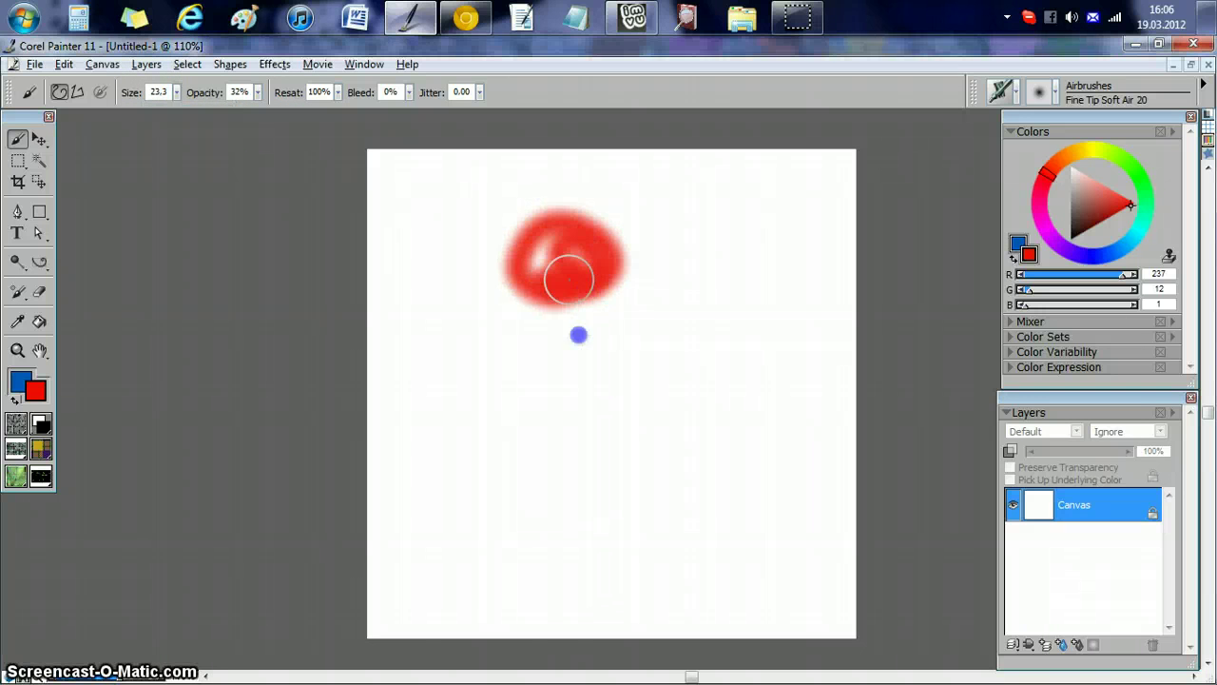
mouse_move(578, 335)
left_mouse_down()
mouse_move(612, 330)
mouse_move(485, 388)
left_mouse_up()
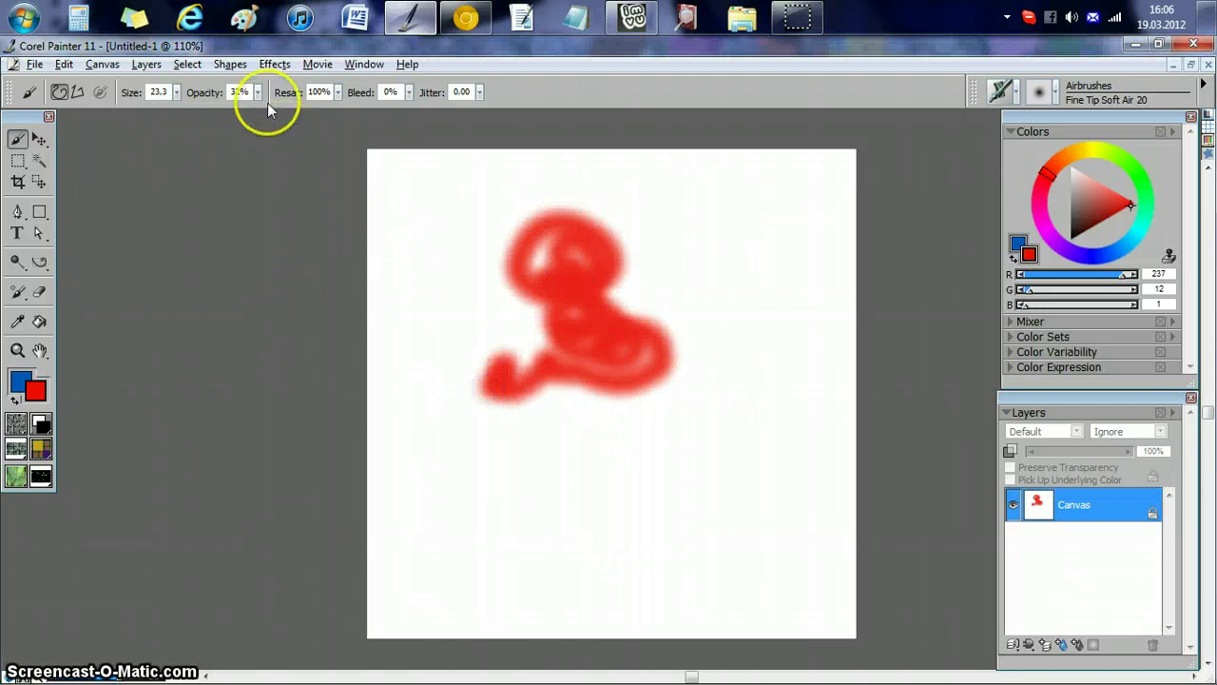
key("ctrl+z")
- Try a red airbrush stroke at 100% opacity and undo it
left_click_drag(259, 99, 345, 141)
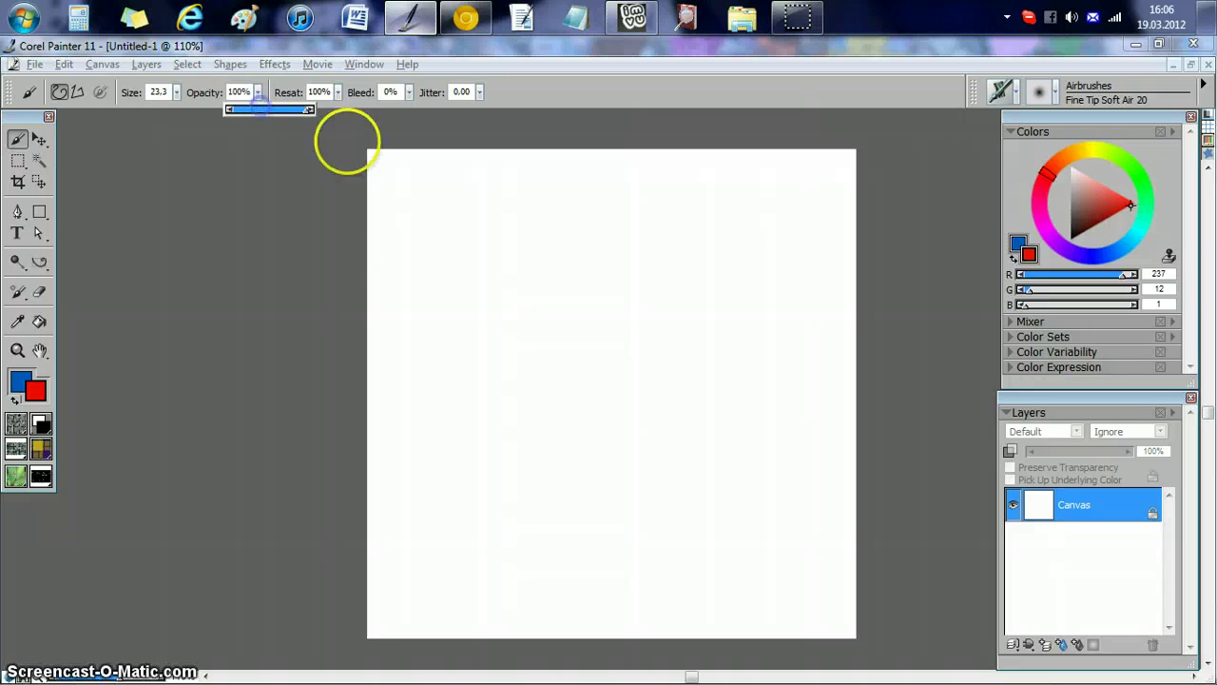
mouse_move(527, 236)
left_mouse_down()
mouse_move(491, 239)
mouse_move(622, 264)
mouse_move(679, 385)
left_mouse_up()
key("ctrl+z")
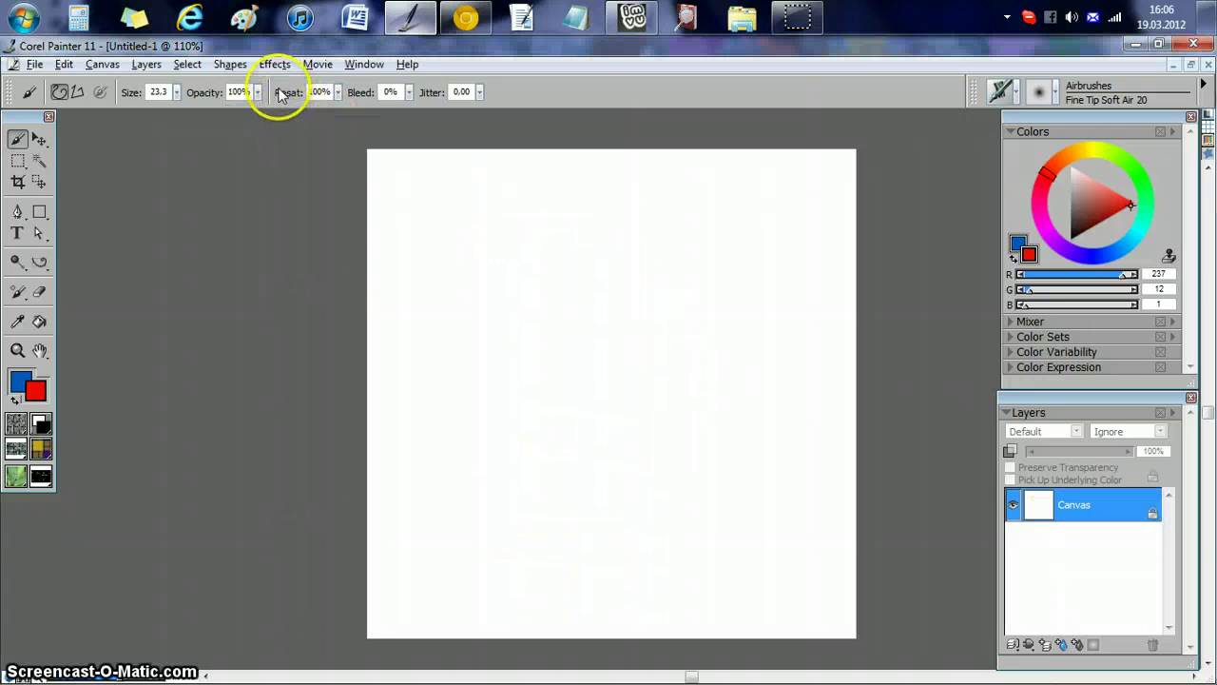
- Lower the airbrush opacity to 5%, testing it with a red stroke that is undone
left_click(258, 92)
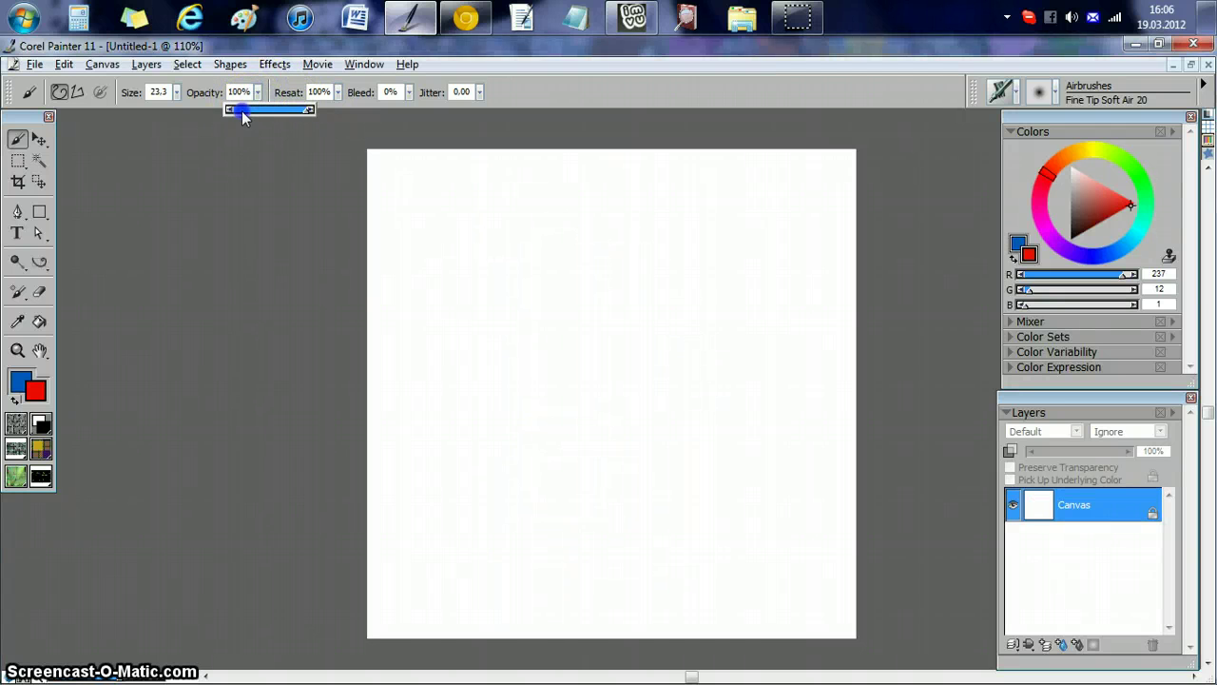
left_click(242, 110)
mouse_move(511, 270)
left_mouse_down()
mouse_move(562, 228)
mouse_move(633, 348)
mouse_move(533, 401)
mouse_move(389, 326)
left_mouse_up()
key("ctrl+z")
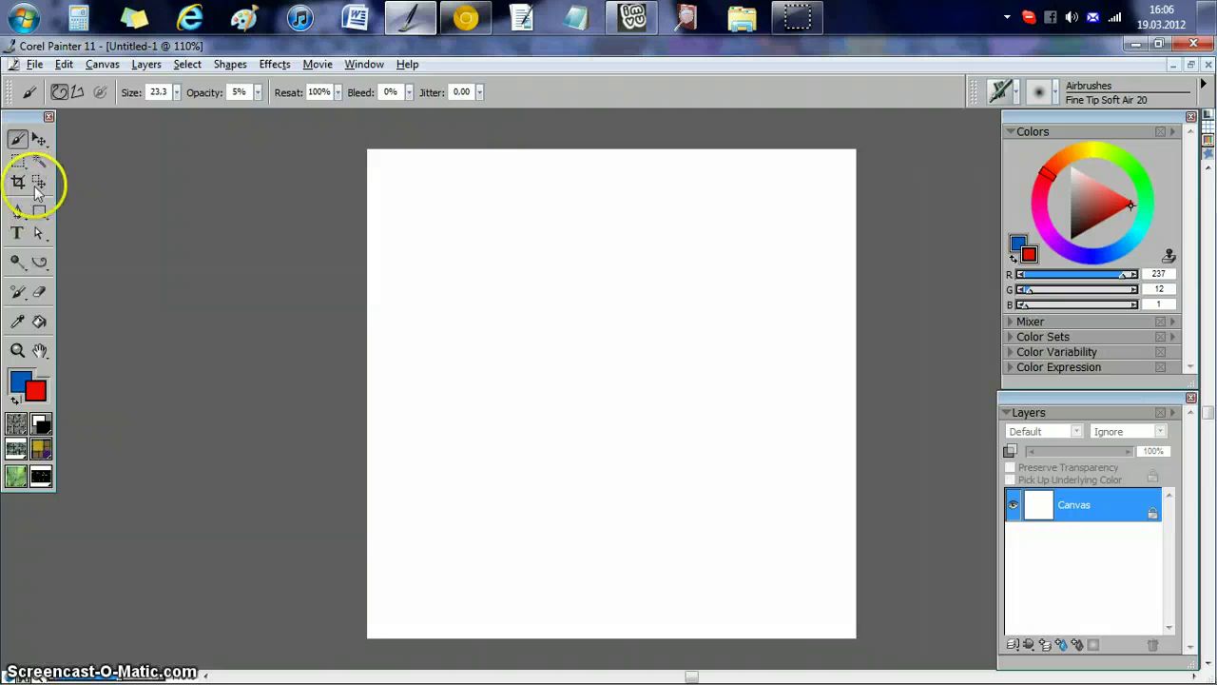
- Try the Paint Bucket tool by filling the whole canvas with red, and undo the fill
left_click(39, 322)
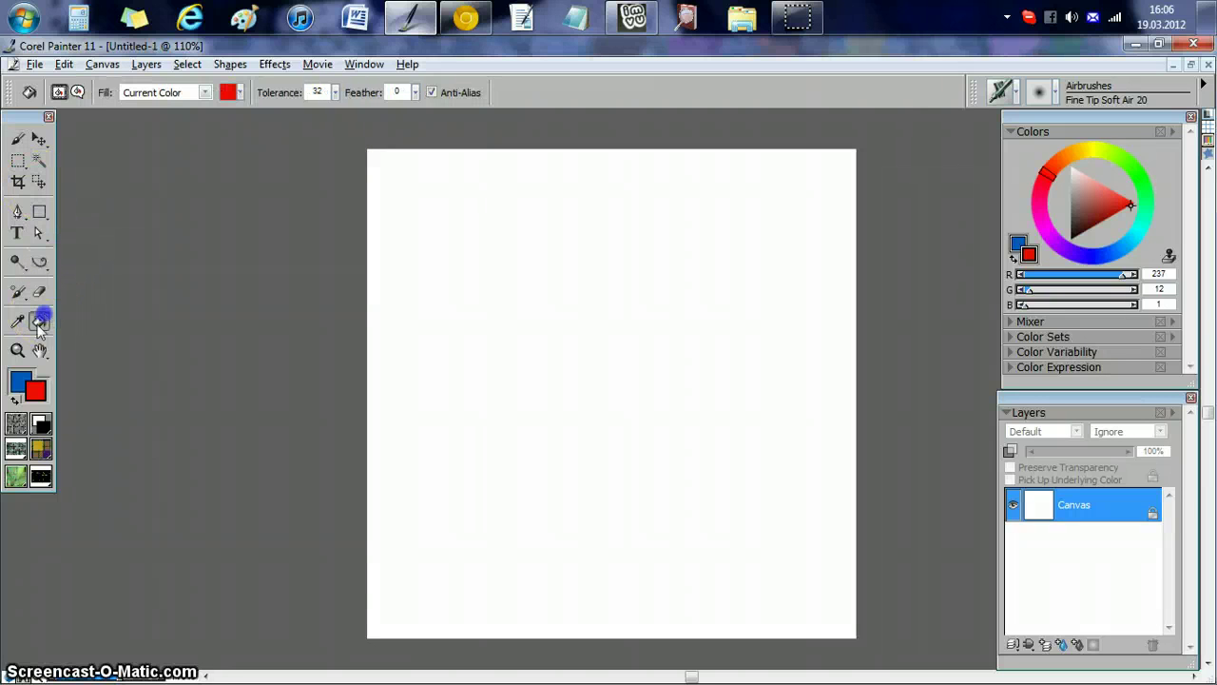
left_click(513, 283)
key("ctrl+z")
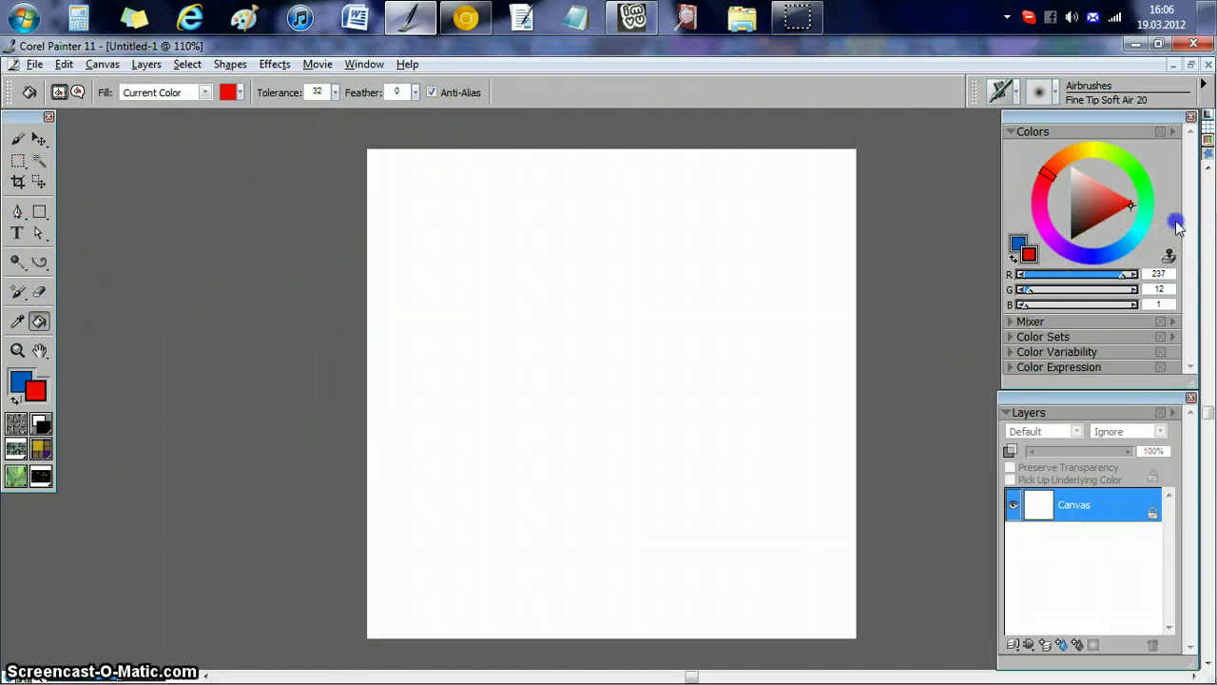
- Change the main color to black, testing it with a canvas fill that is undone
left_click_drag(1091, 211, 1037, 283)
left_click(675, 309)
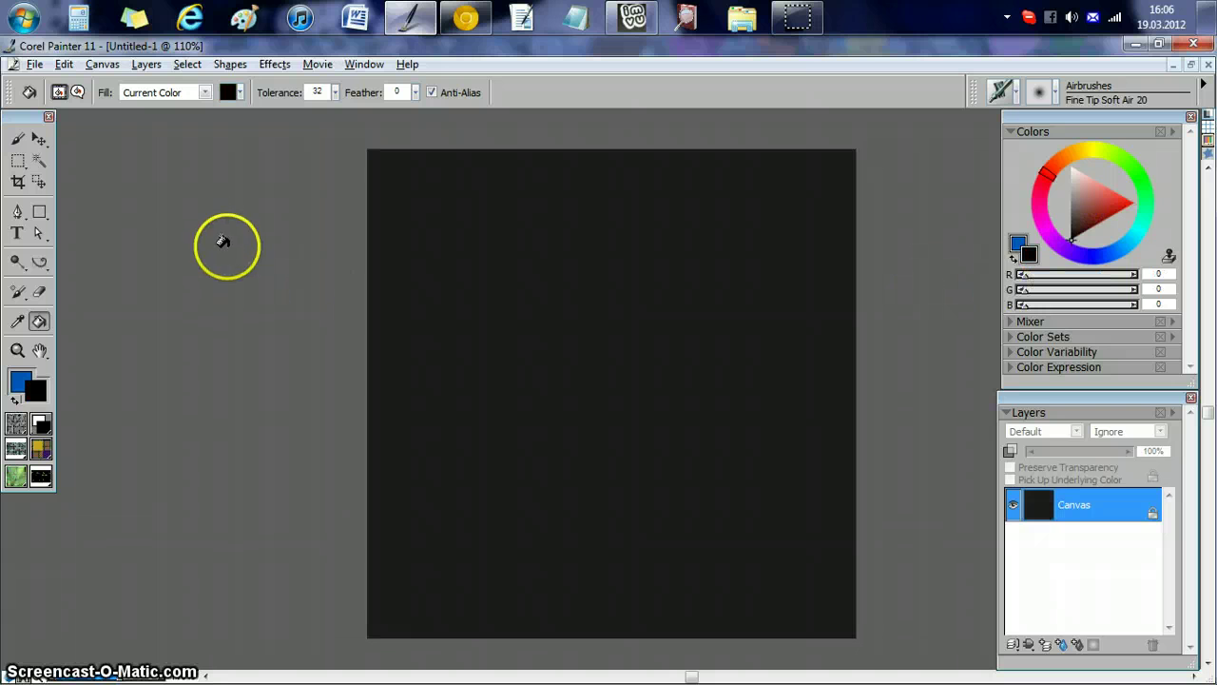
key("ctrl+z")
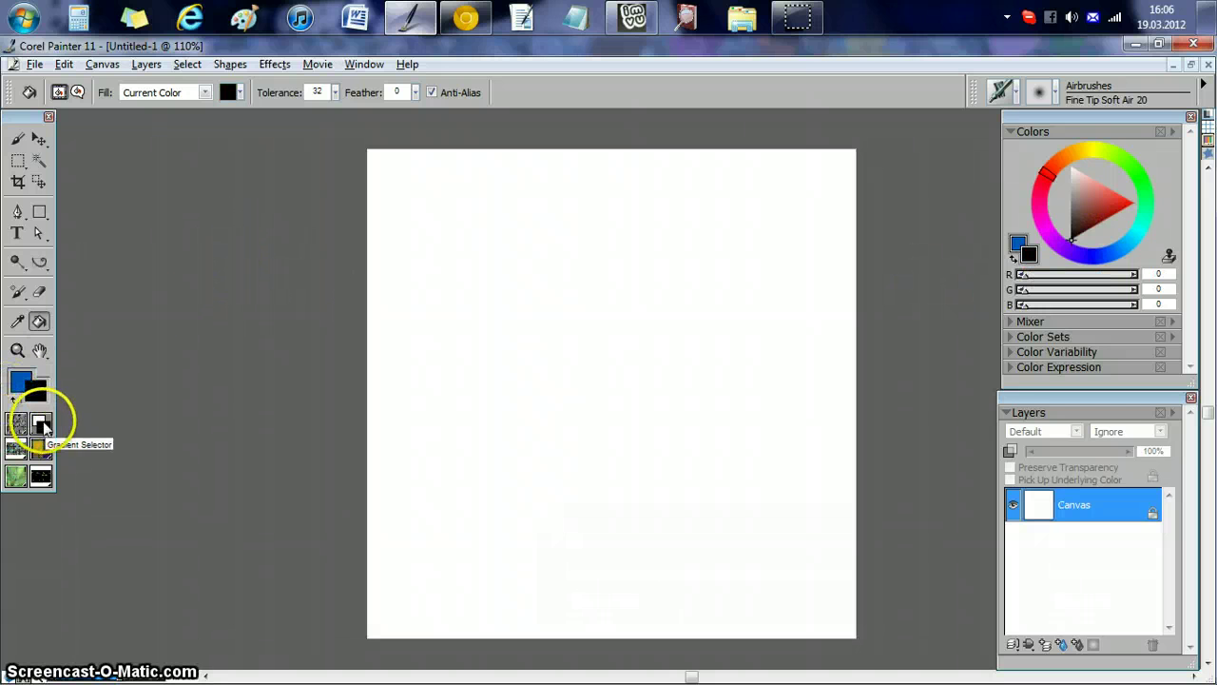
- Set the Paint Bucket to Gradient and fill the canvas repeatedly, producing two side-by-side blue-to-black bands
left_click(17, 425)
left_click(86, 315)
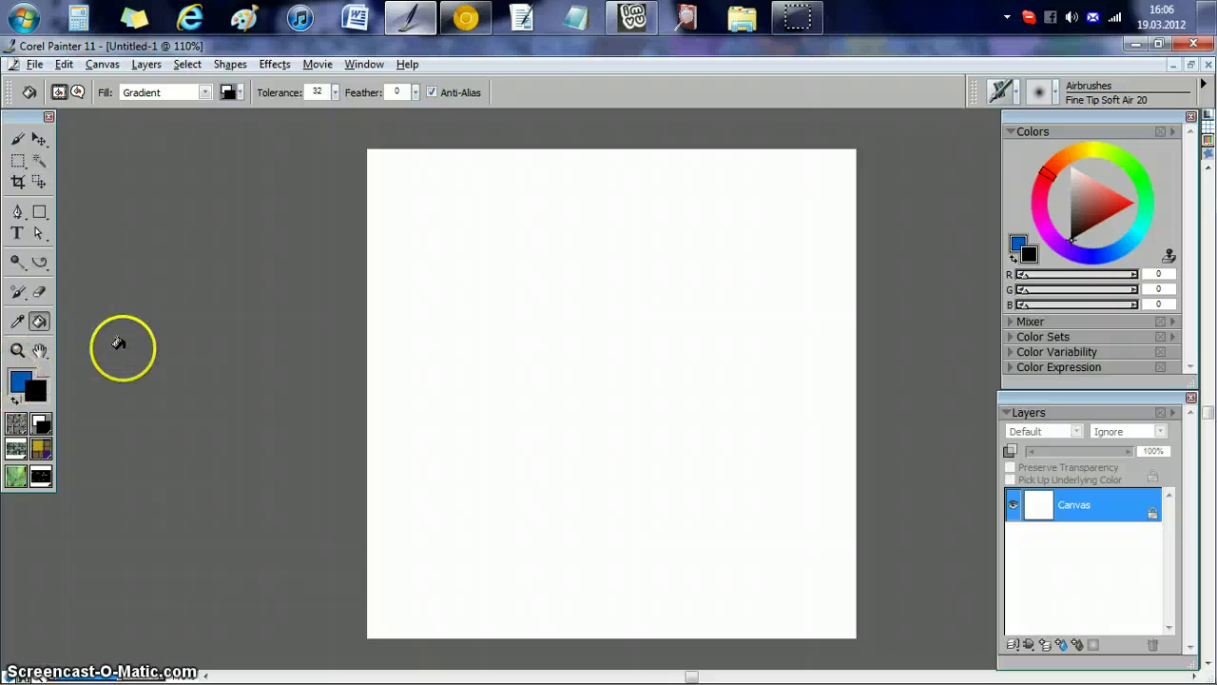
left_click(805, 269)
left_click(394, 278)
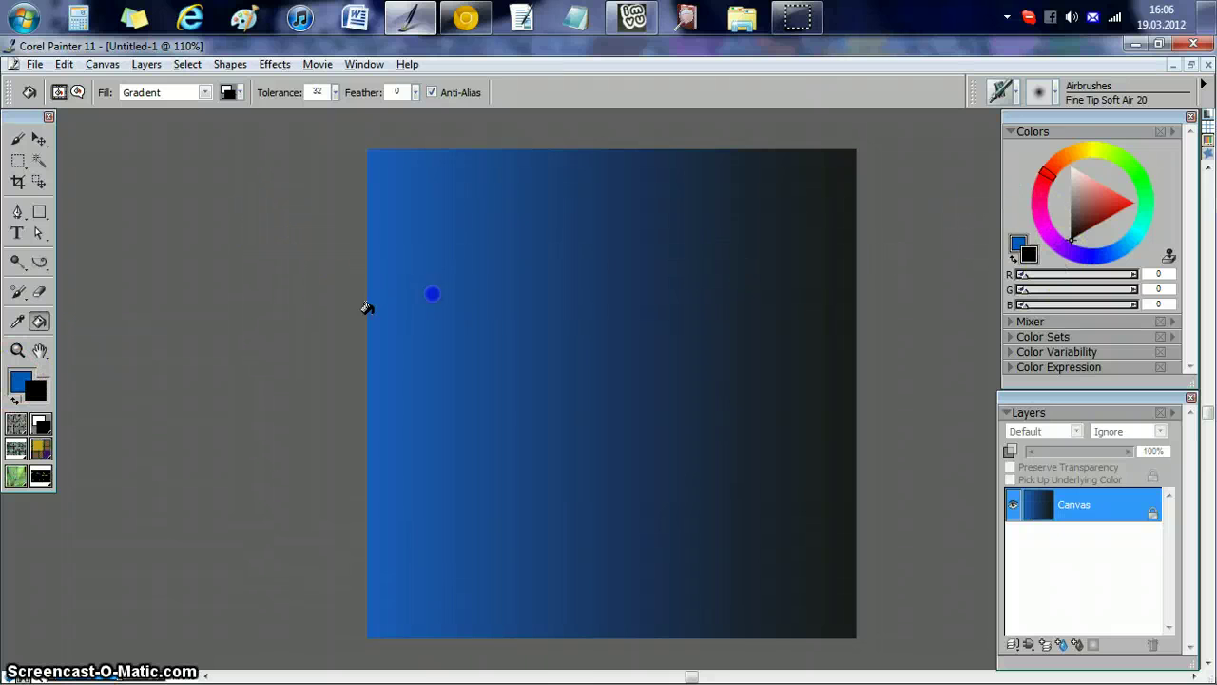
left_click(606, 314)
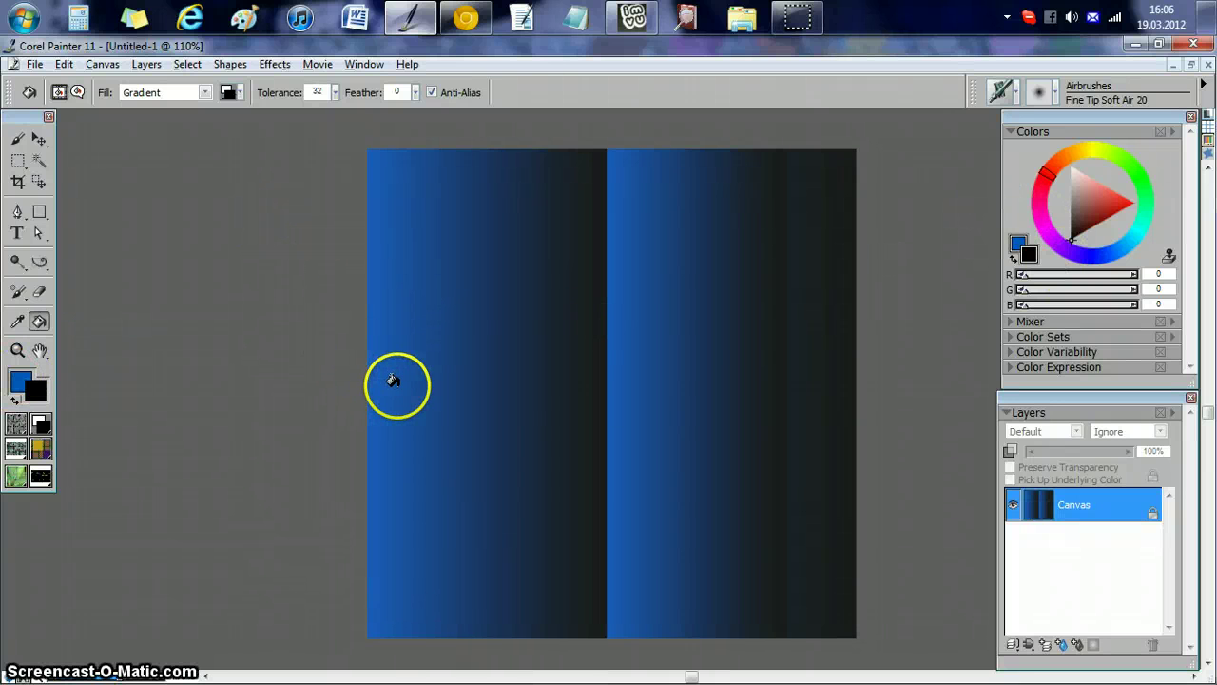
- Undo the gradient fills until the canvas is blank white
key("ctrl+z")
key("ctrl+z")
key("ctrl+z")
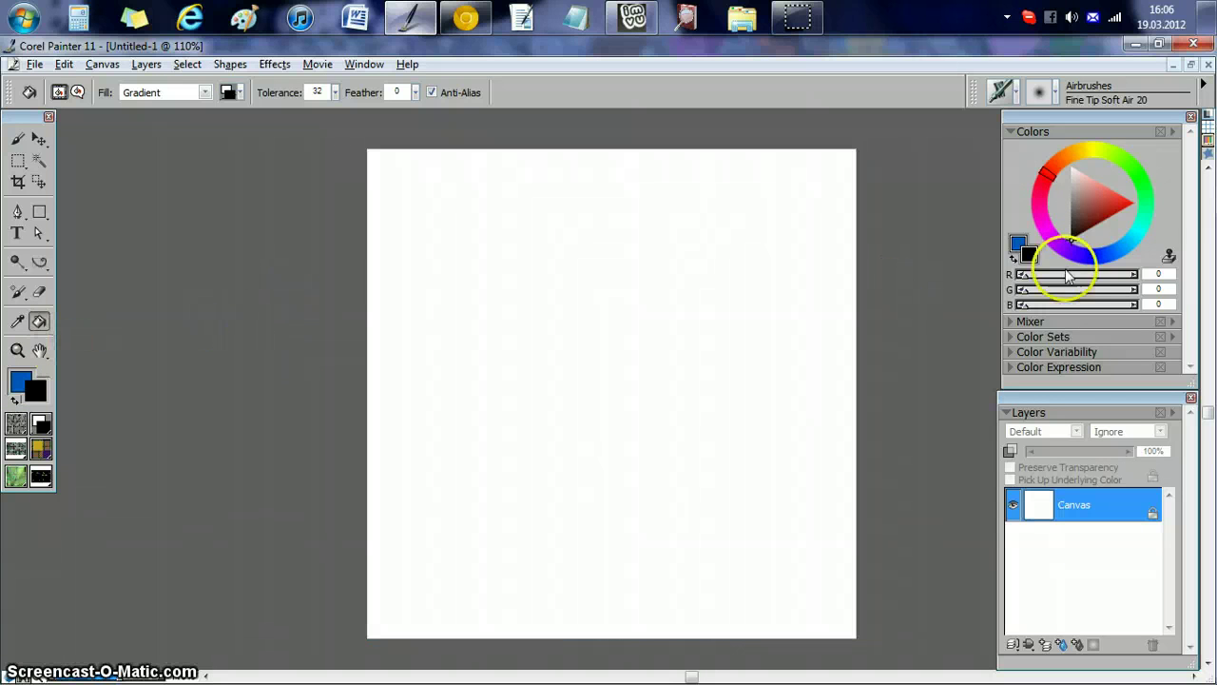
- Change the main color to black and fill the whole canvas with it, undoing a trial fill in dark blue
left_click(1017, 243)
left_click_drag(1100, 224, 1115, 216)
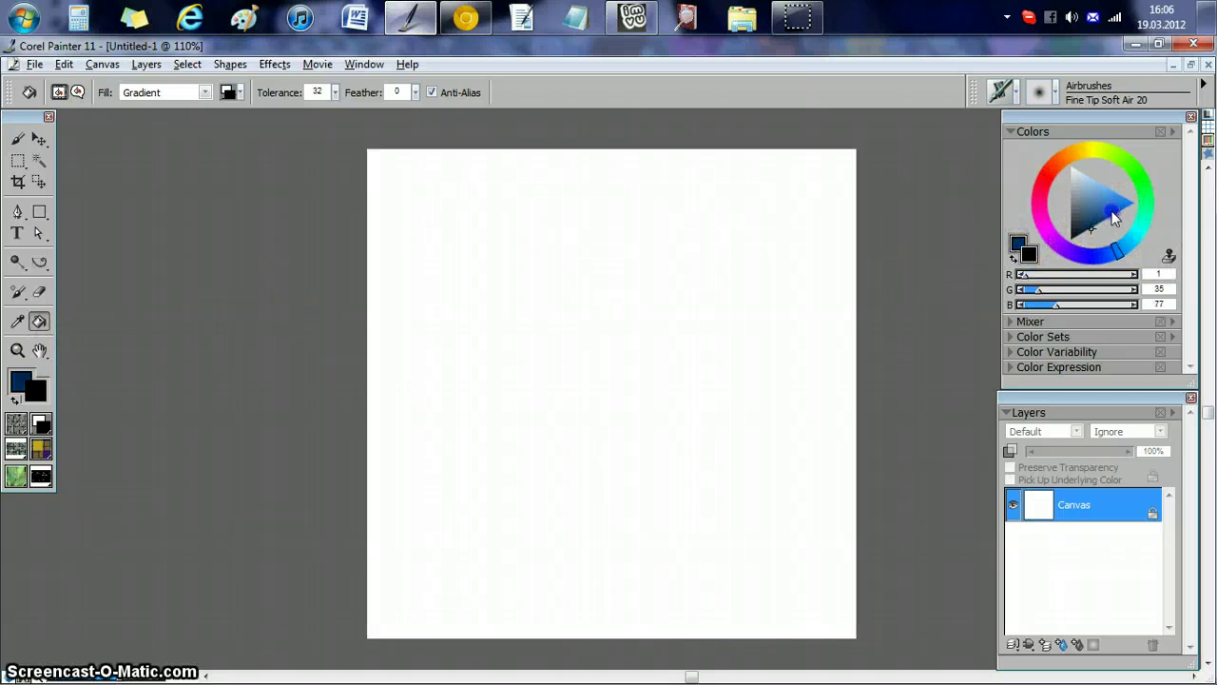
left_click(708, 271)
key("ctrl+z")
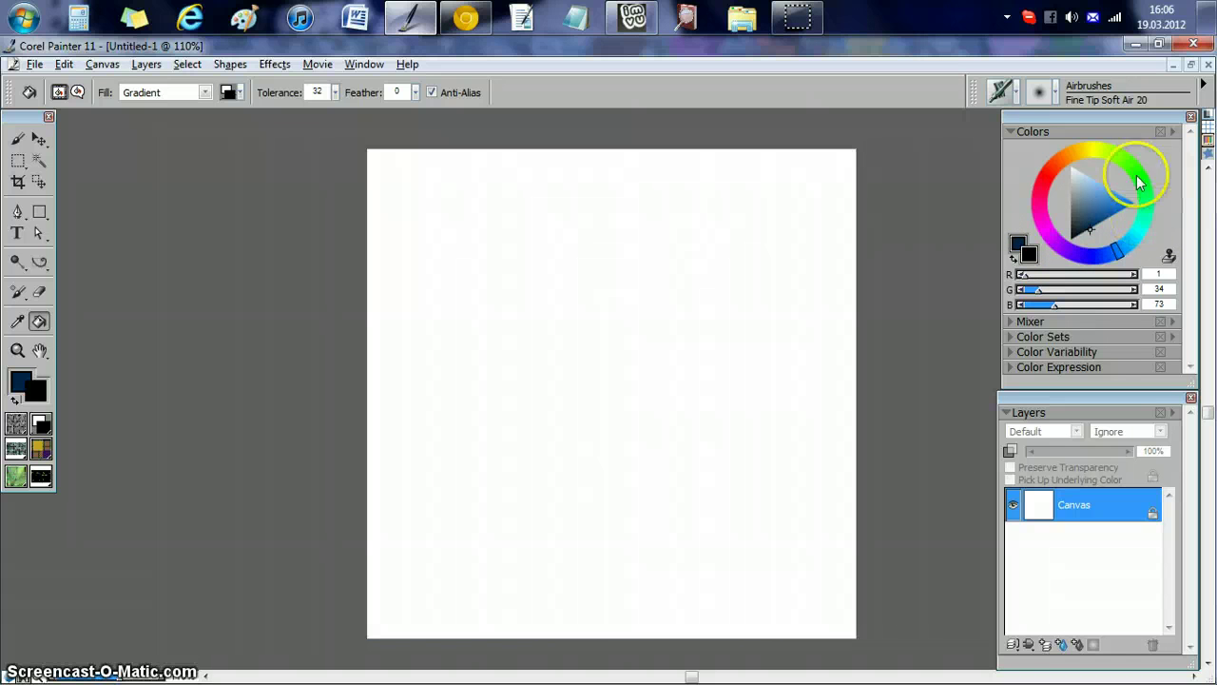
left_click(1100, 208)
left_click(799, 261)
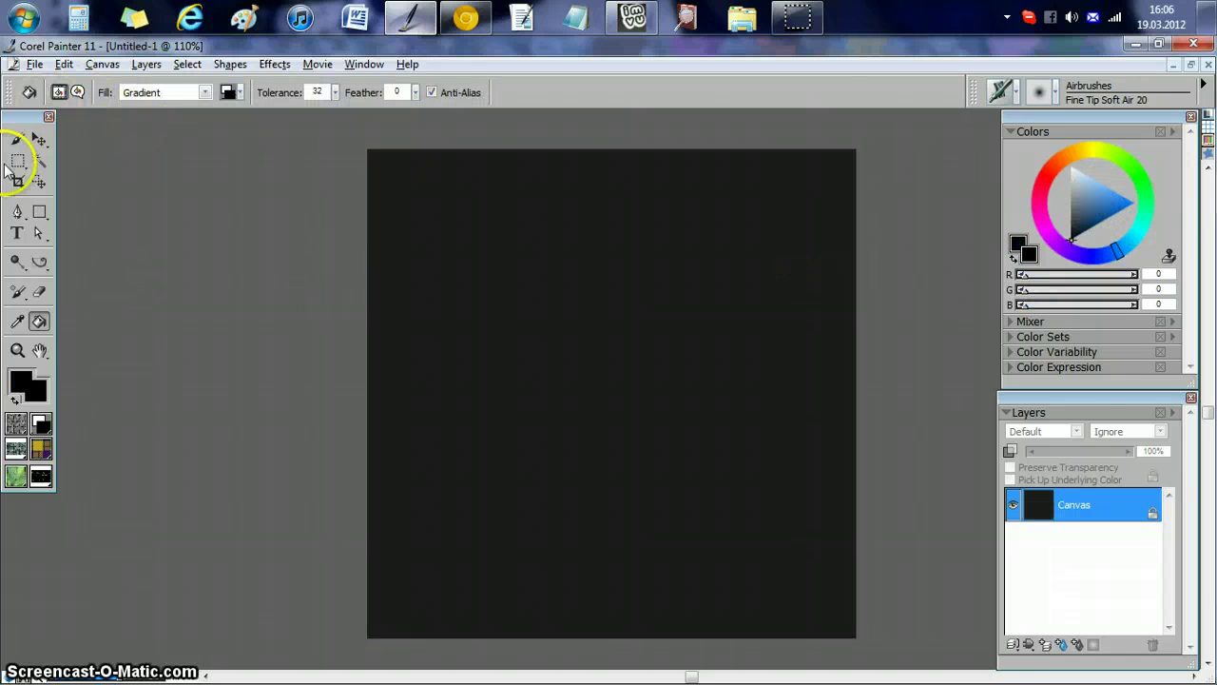
- Switch to the Brush tool and choose the Neon Pen variant from the F-X brush category
left_click(18, 139)
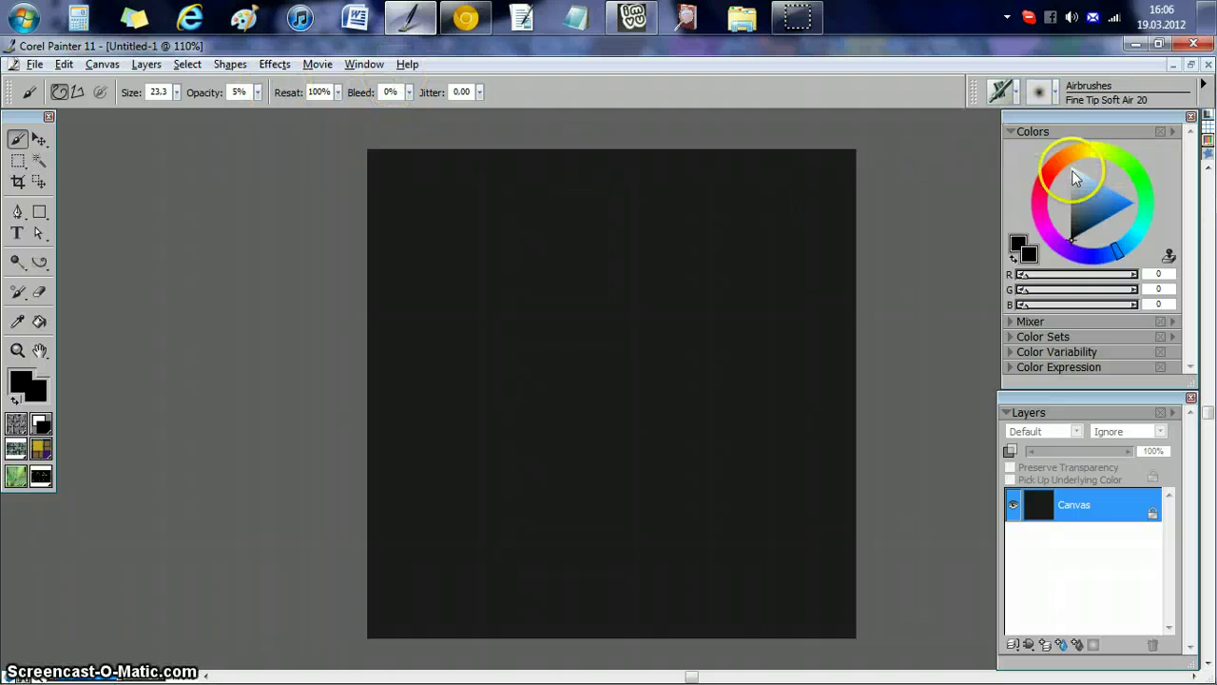
left_click(1000, 91)
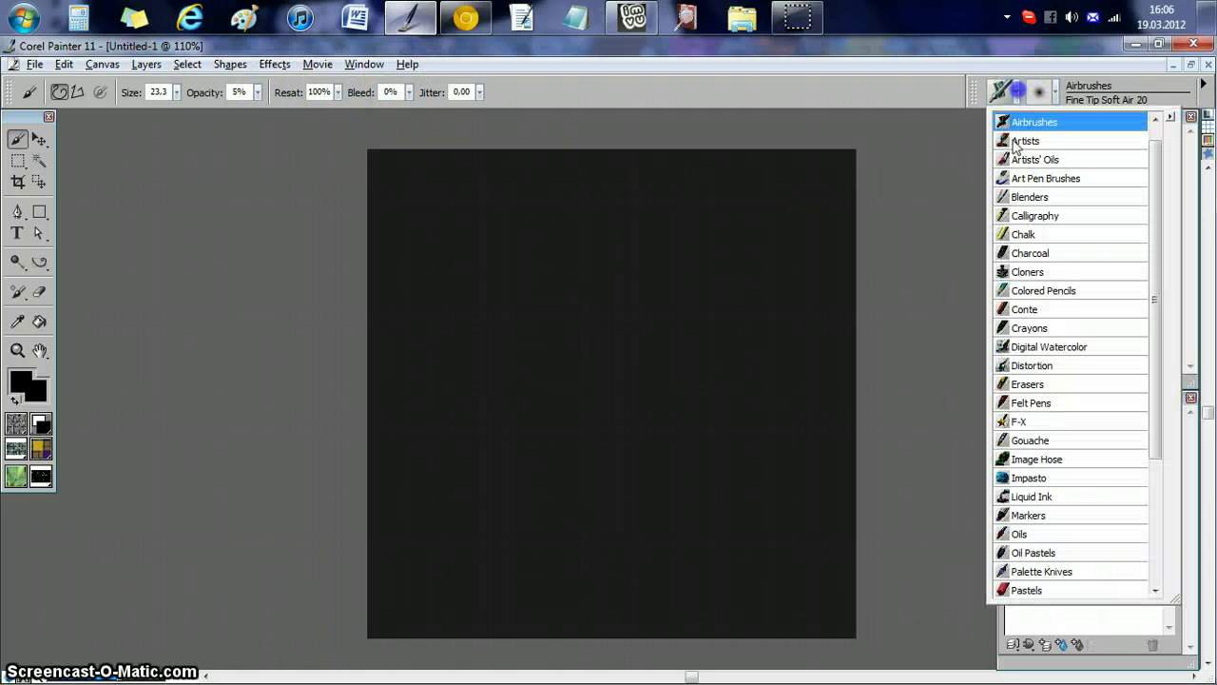
left_click(1017, 424)
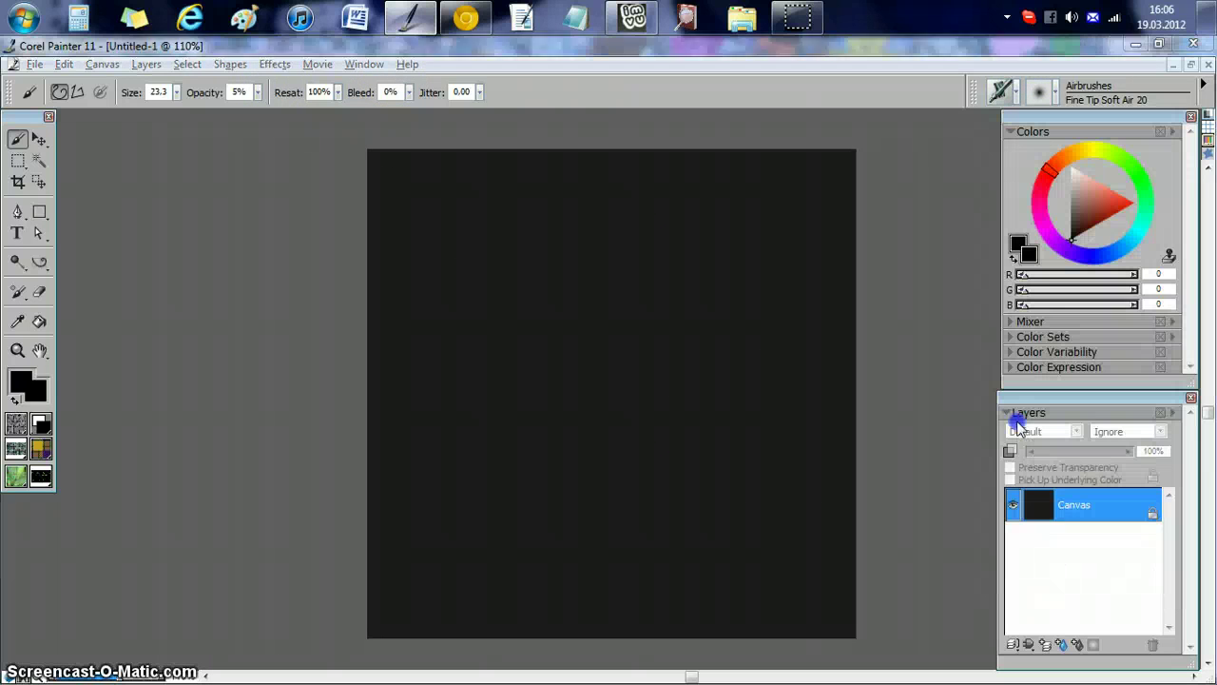
left_click(1032, 92)
left_click(1062, 312)
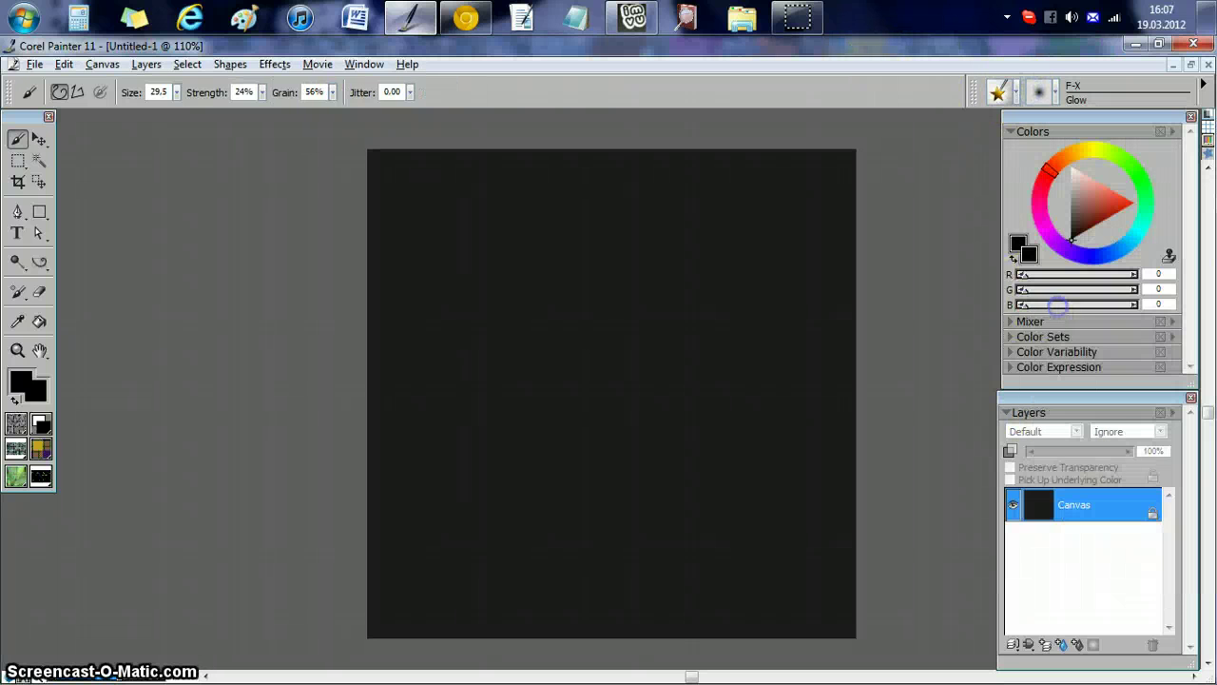
- Choose the Red Streak gradient as the current gradient
left_click(42, 426)
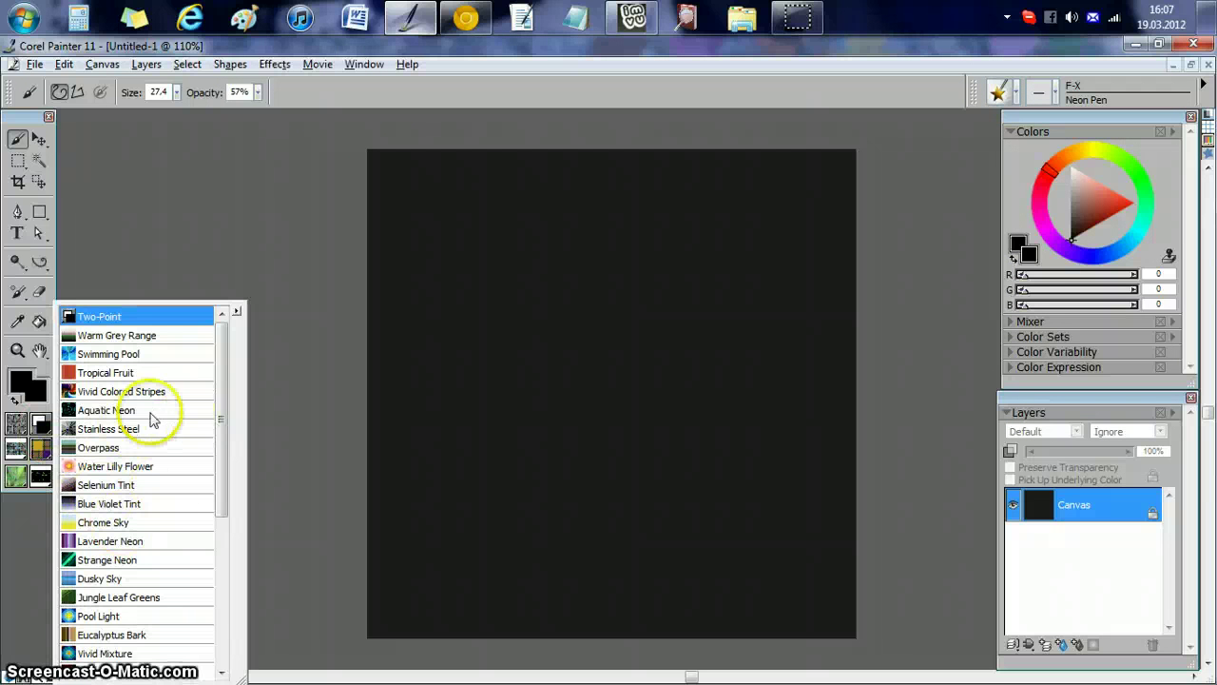
left_click_drag(226, 389, 234, 447)
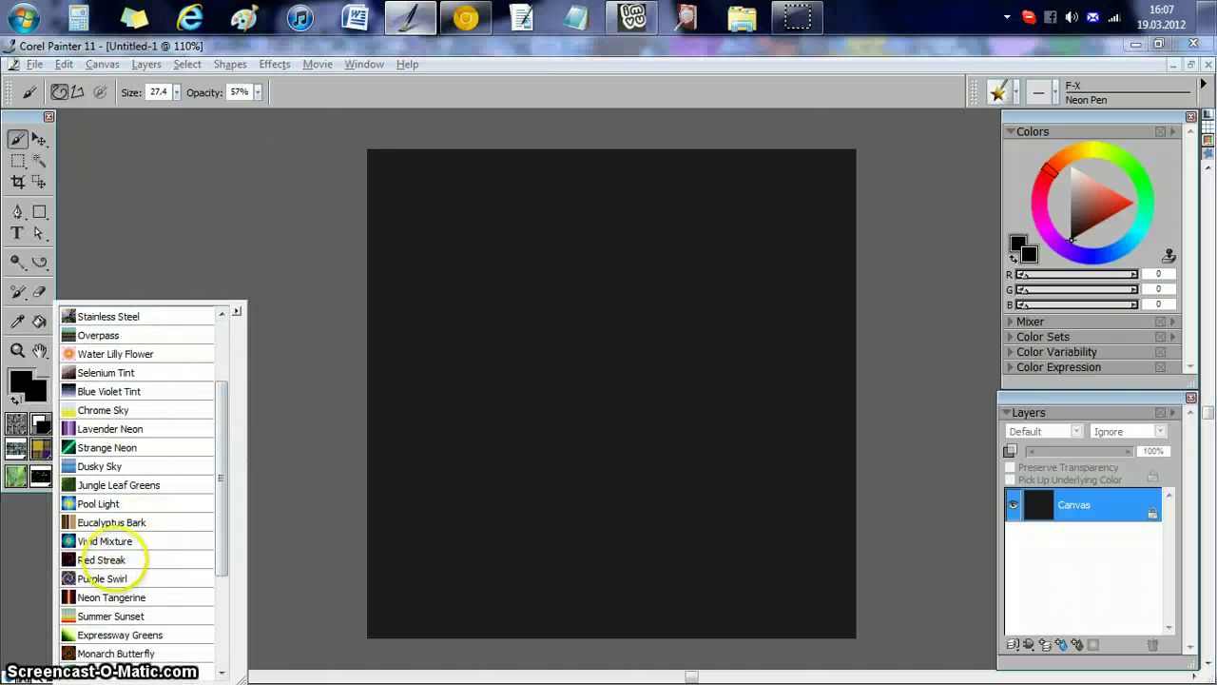
left_click(121, 561)
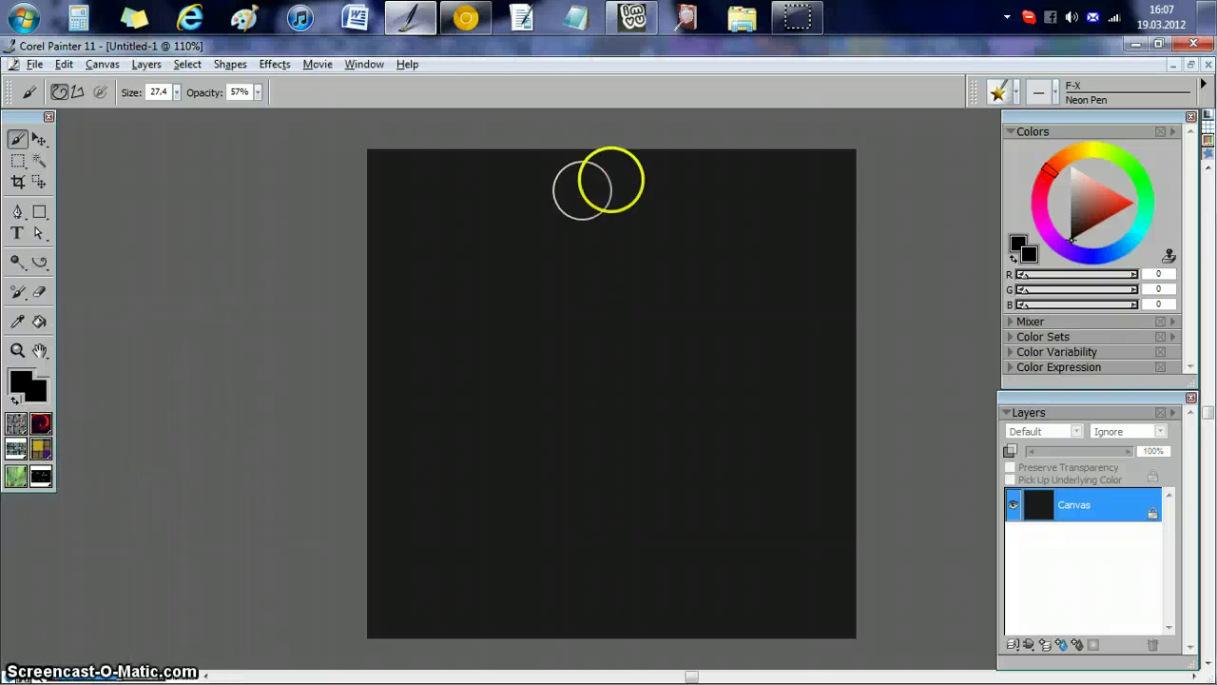
- Set the Neon Pen to size 32.2 and opacity 85%, undoing a test stroke made between the adjustments
left_click(176, 93)
left_click_drag(180, 110, 175, 111)
left_click(258, 92)
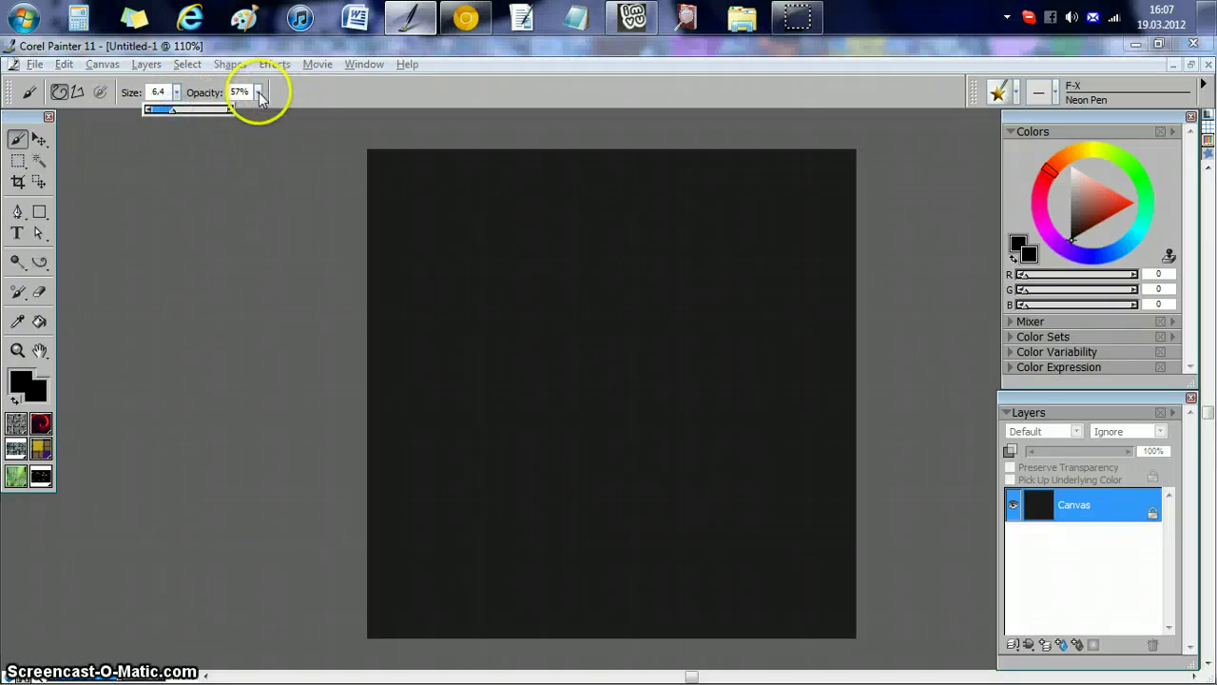
left_click_drag(272, 109, 298, 111)
mouse_move(473, 238)
left_mouse_down()
mouse_move(556, 228)
mouse_move(592, 302)
left_mouse_up()
key("ctrl+z")
left_click(176, 92)
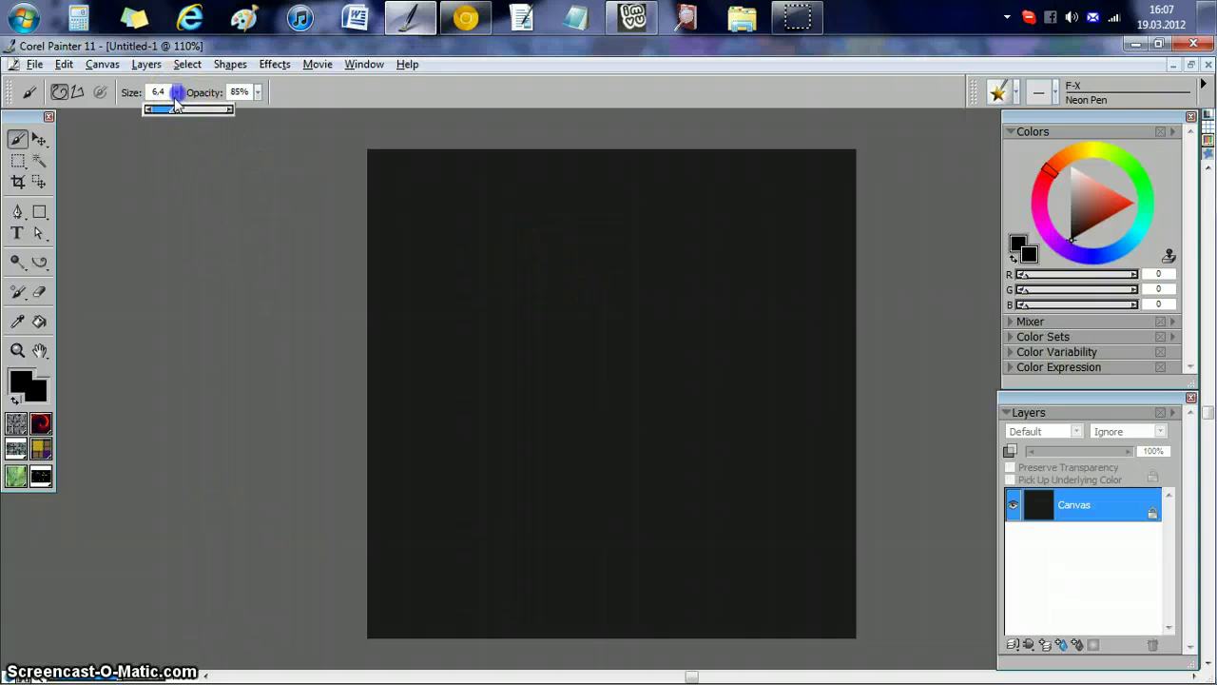
left_click_drag(176, 111, 190, 110)
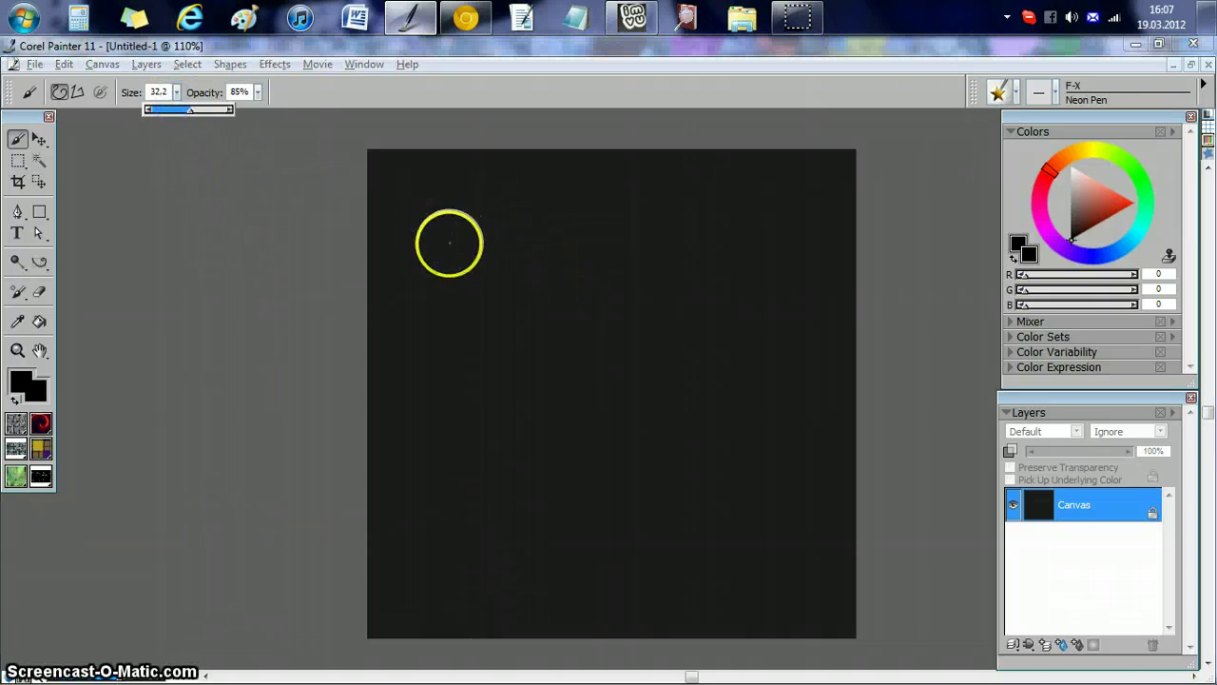
- Try handwriting a first name in red neon across the upper canvas, and undo the strokes
mouse_move(425, 262)
left_mouse_down()
mouse_move(476, 199)
mouse_move(645, 242)
left_mouse_up()
mouse_move(514, 335)
left_mouse_down()
mouse_move(592, 308)
mouse_move(663, 315)
left_mouse_up()
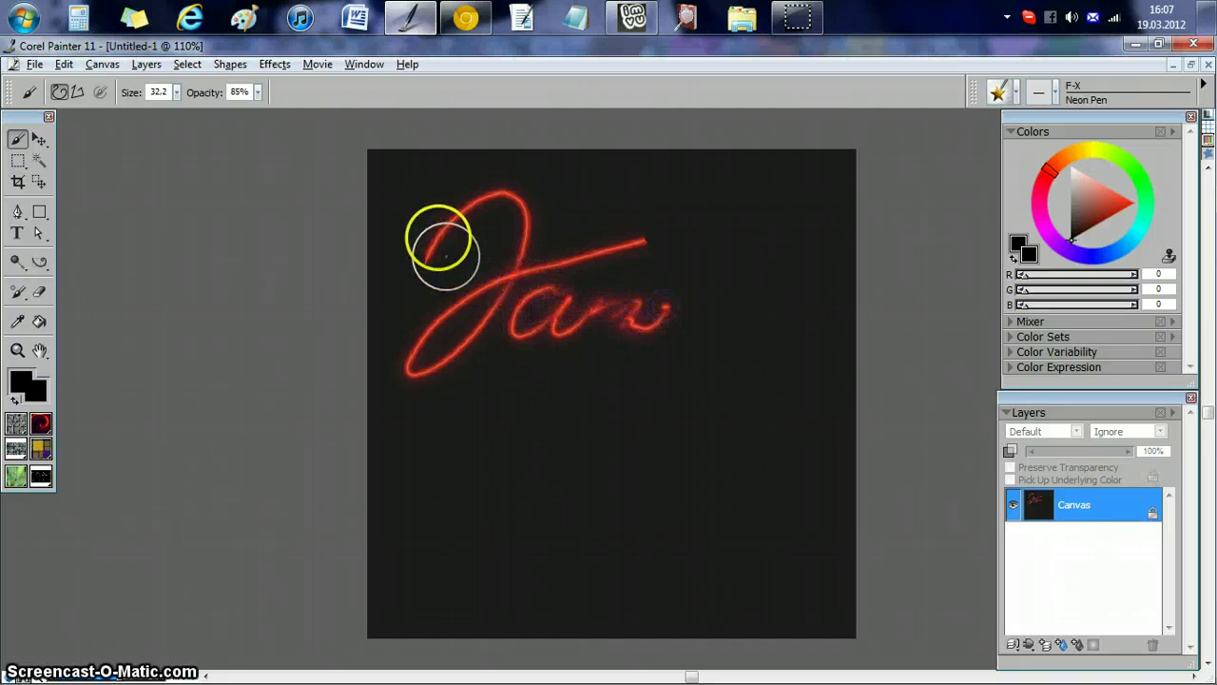
key("ctrl+z")
key("ctrl+z")
- Handwrite a first name in red neon on the upper canvas and draw a two-stroke smiley with a curved mouth below it
mouse_move(440, 265)
left_mouse_down()
mouse_move(475, 324)
mouse_move(606, 190)
left_mouse_up()
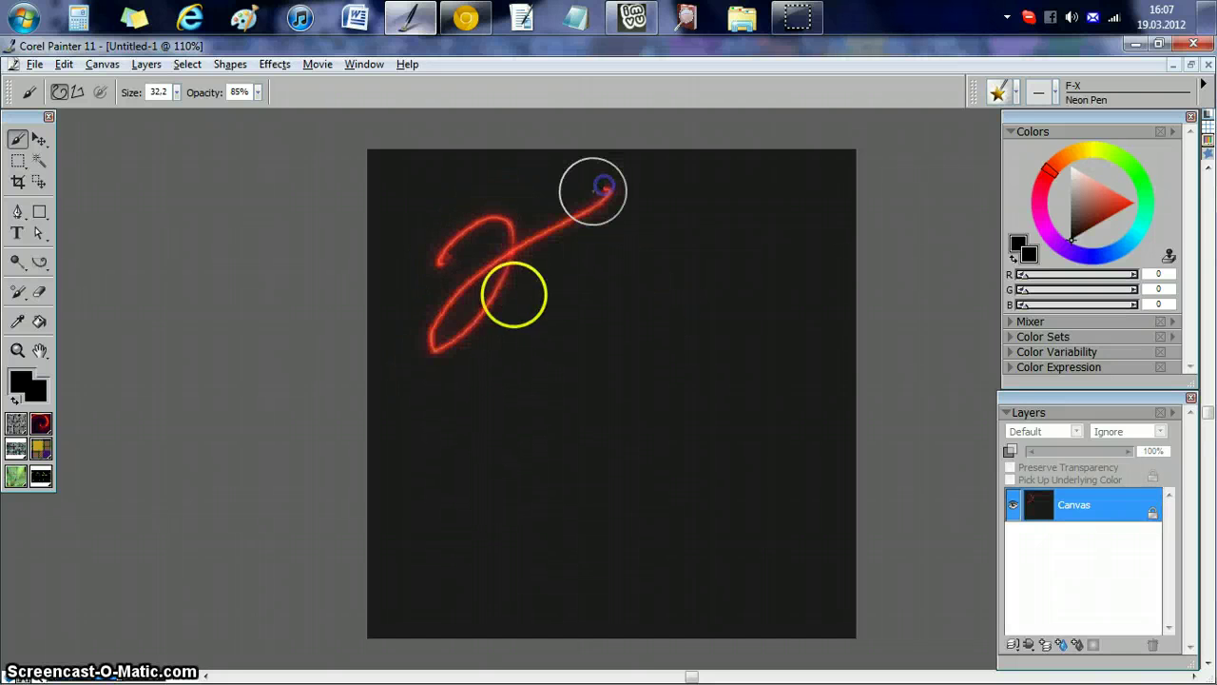
mouse_move(541, 280)
left_mouse_down()
mouse_move(517, 307)
mouse_move(574, 307)
mouse_move(646, 271)
mouse_move(706, 288)
mouse_move(713, 318)
left_mouse_up()
left_click_drag(521, 366, 495, 428)
mouse_move(575, 359)
left_mouse_down()
mouse_move(484, 514)
mouse_move(528, 480)
left_mouse_up()
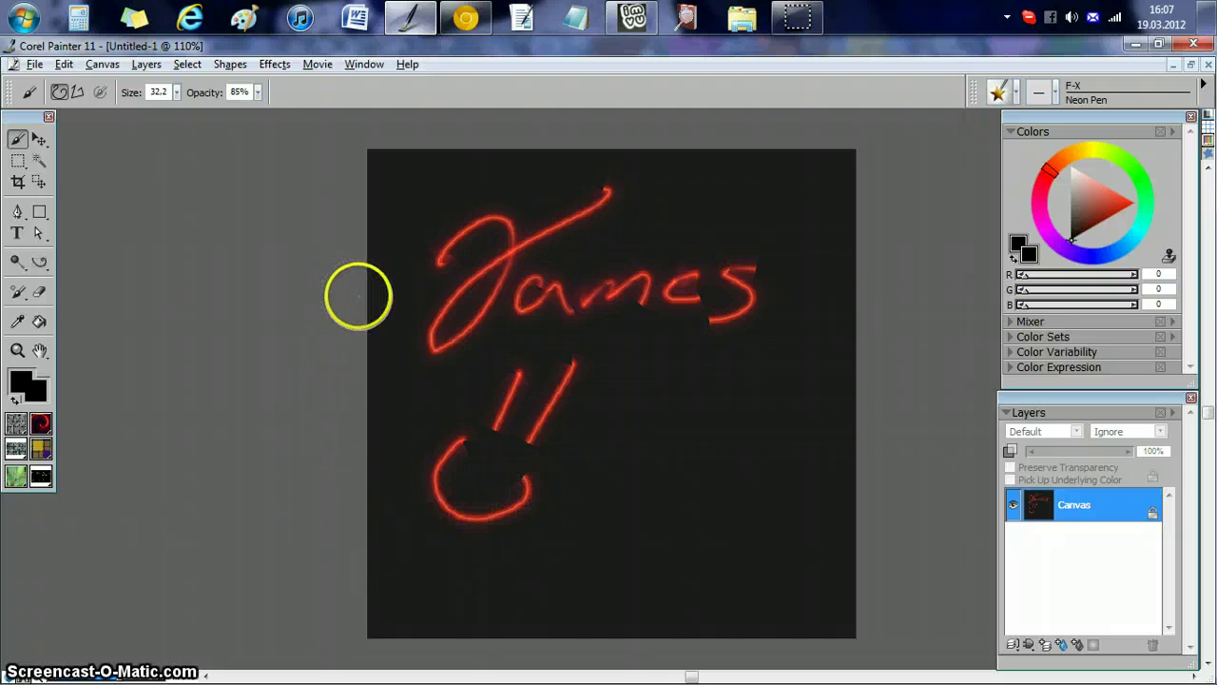
- Select the Fairy Dust variant of the F-X brushes and set both the main and additional colors to white
left_click(1041, 92)
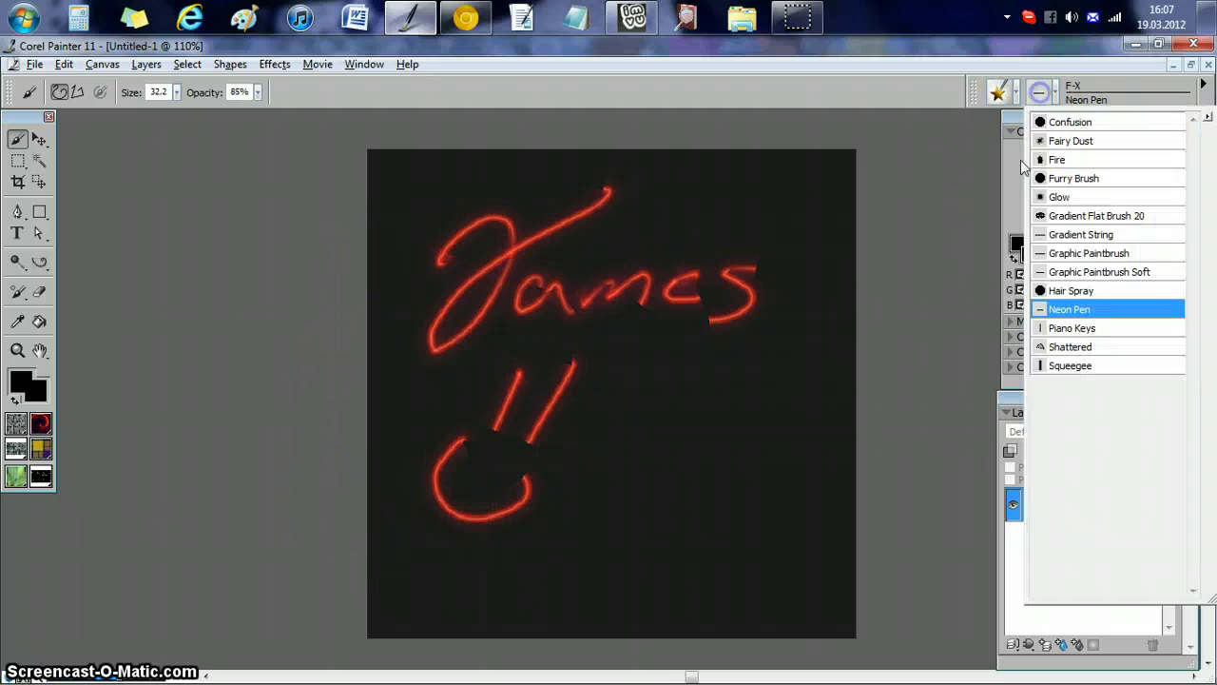
left_click(1051, 144)
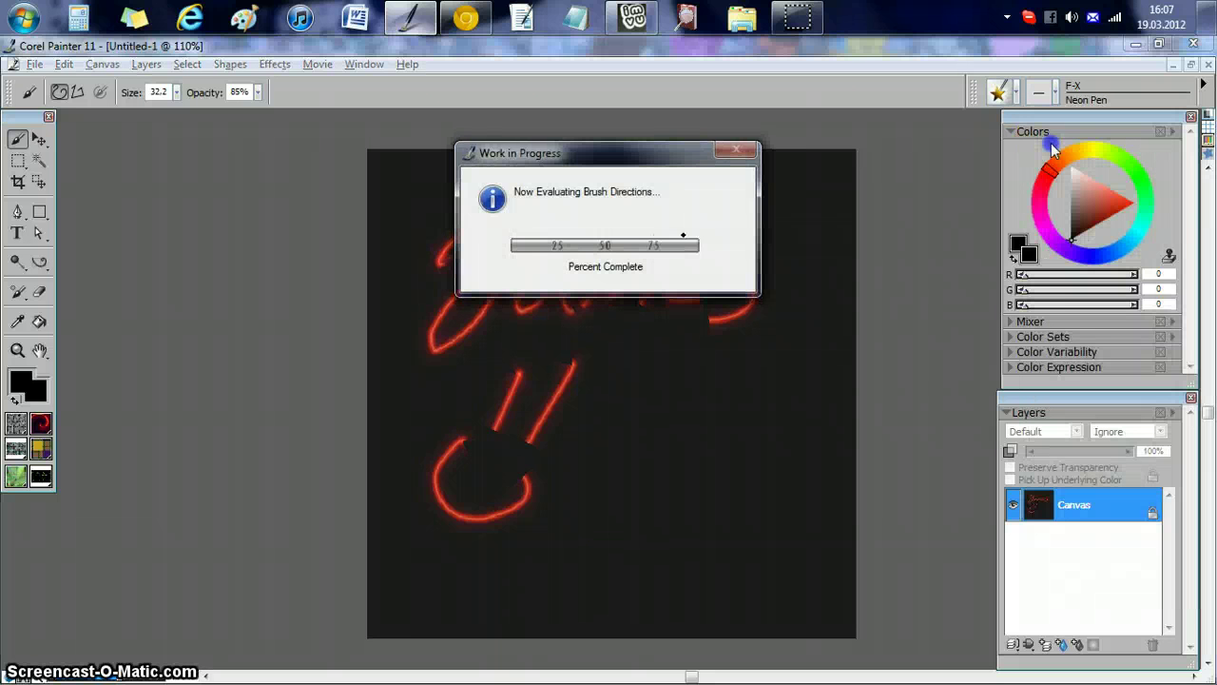
left_click_drag(1093, 211, 1056, 138)
left_click(493, 326)
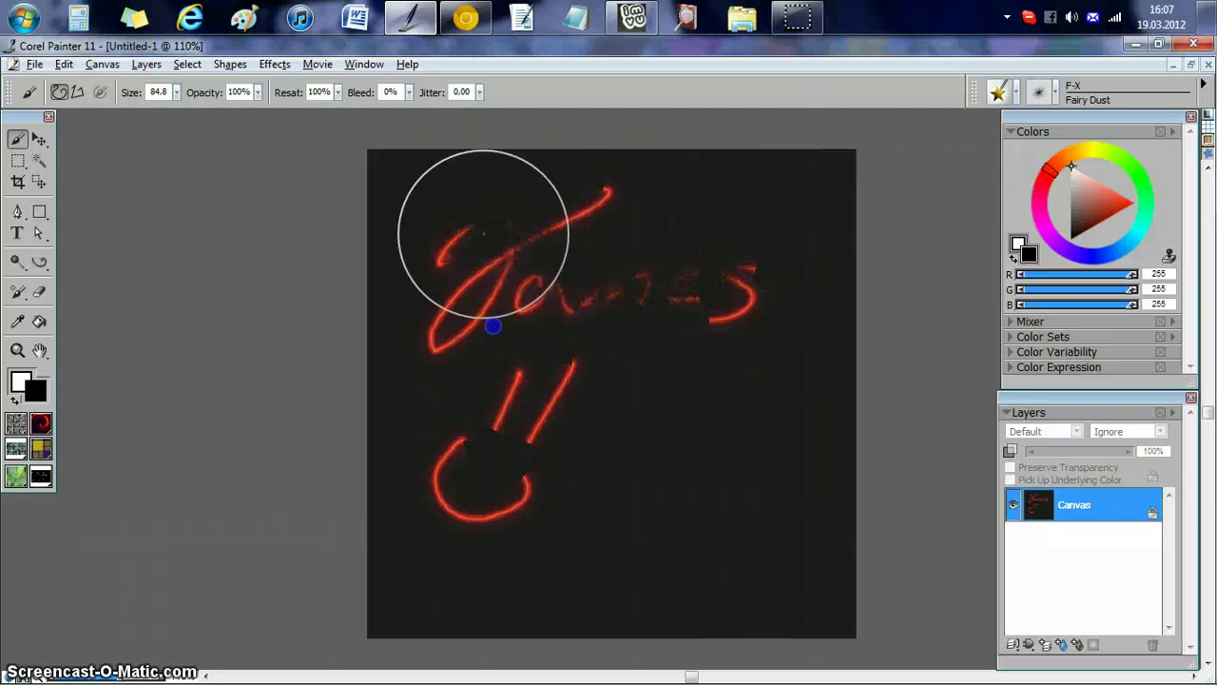
left_click(1091, 264)
left_click(1029, 254)
mouse_move(1109, 224)
left_mouse_down()
mouse_move(1120, 218)
mouse_move(1064, 157)
left_mouse_up()
- Paint a trail of white Fairy Dust stars down the canvas beside the neon writing, and undo it
left_click_drag(820, 284, 621, 536)
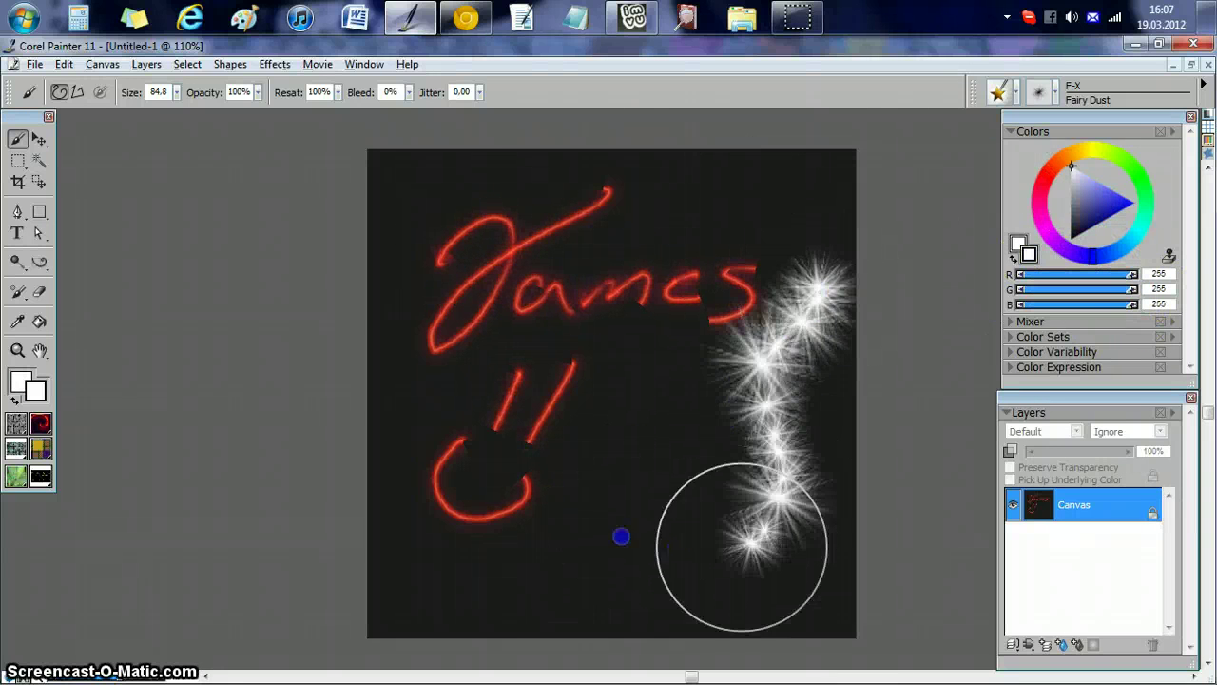
left_click_drag(747, 543, 566, 590)
key("ctrl+z")
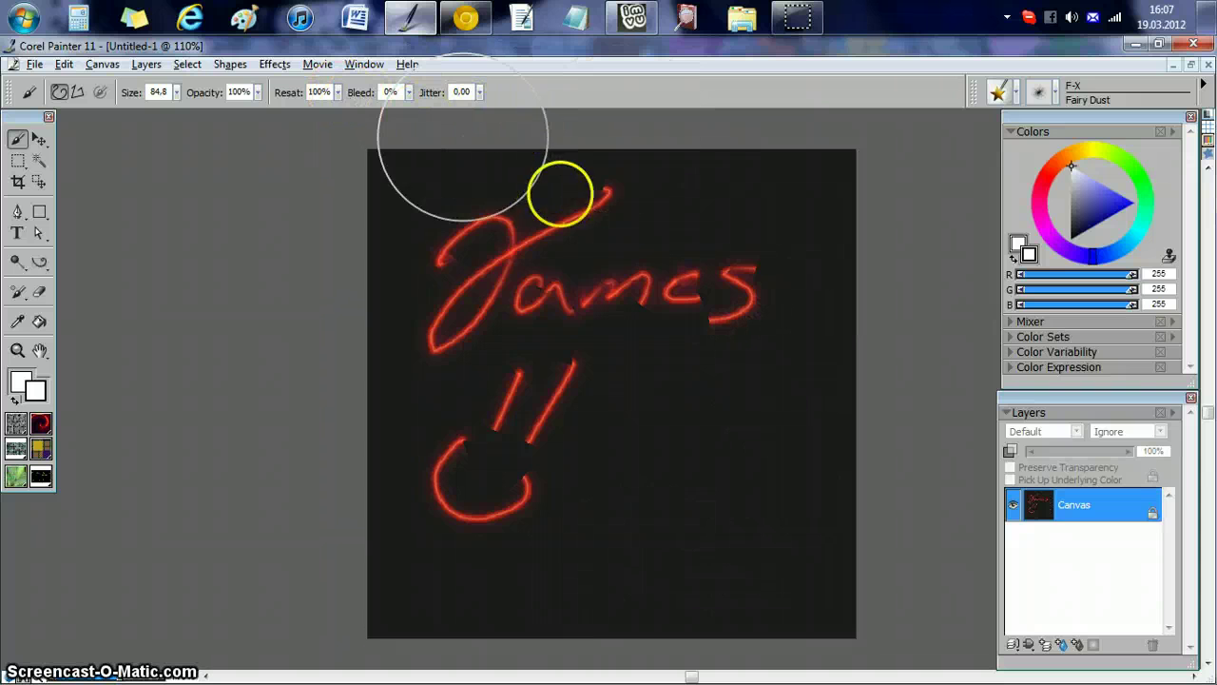
- Stamp single white stars over the neon name and around the smiley, and undo them all
left_click(559, 202)
left_click(543, 425)
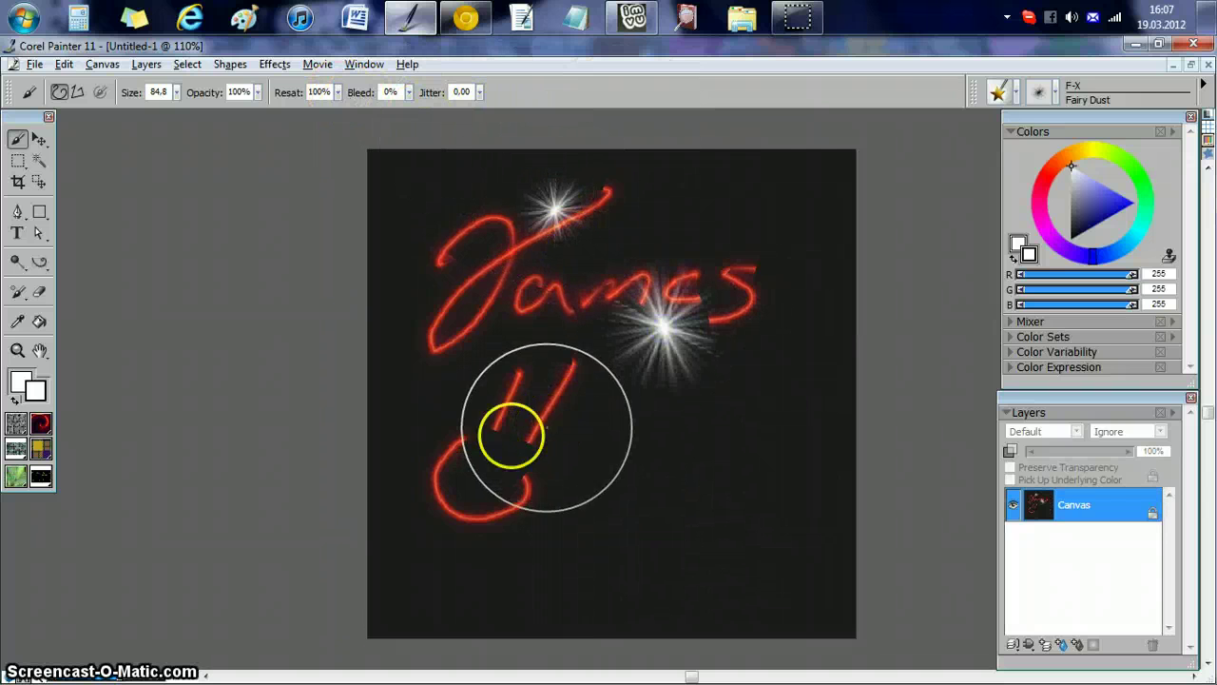
left_click(435, 421)
left_click(663, 510)
key("ctrl+z")
key("ctrl+z")
key("ctrl+z")
key("ctrl+z")
key("ctrl+z")
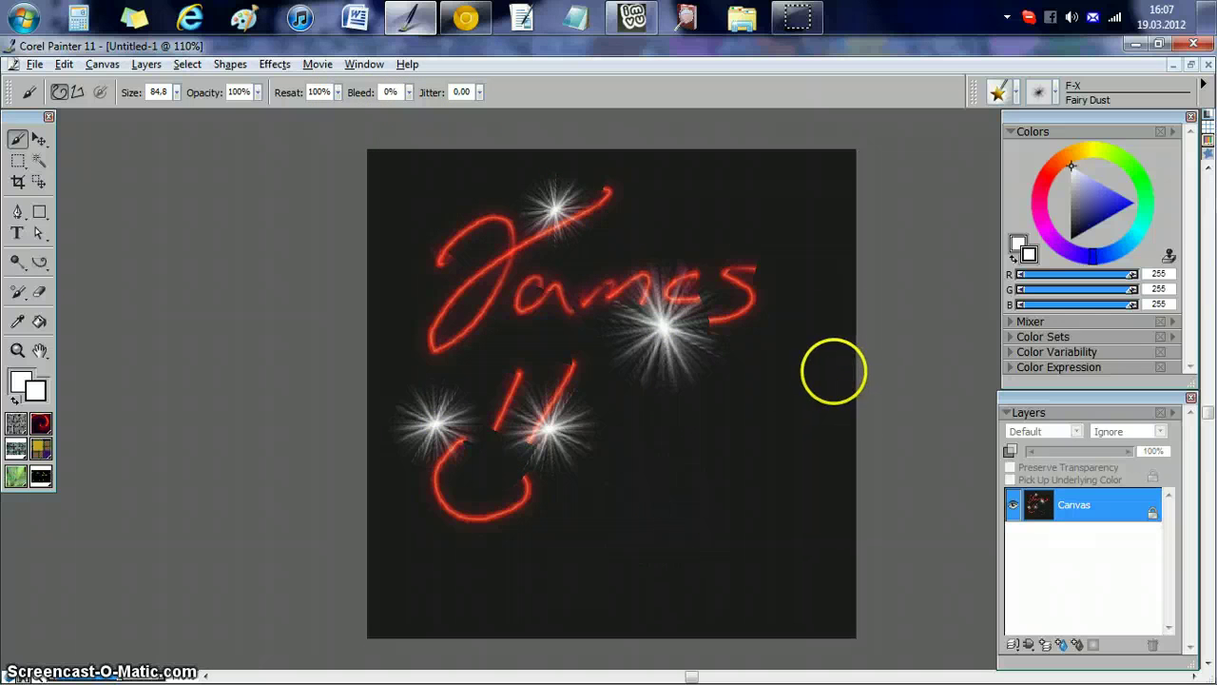
- Place five separate white stars above and below the end of the neon name, and undo them
left_click(700, 358)
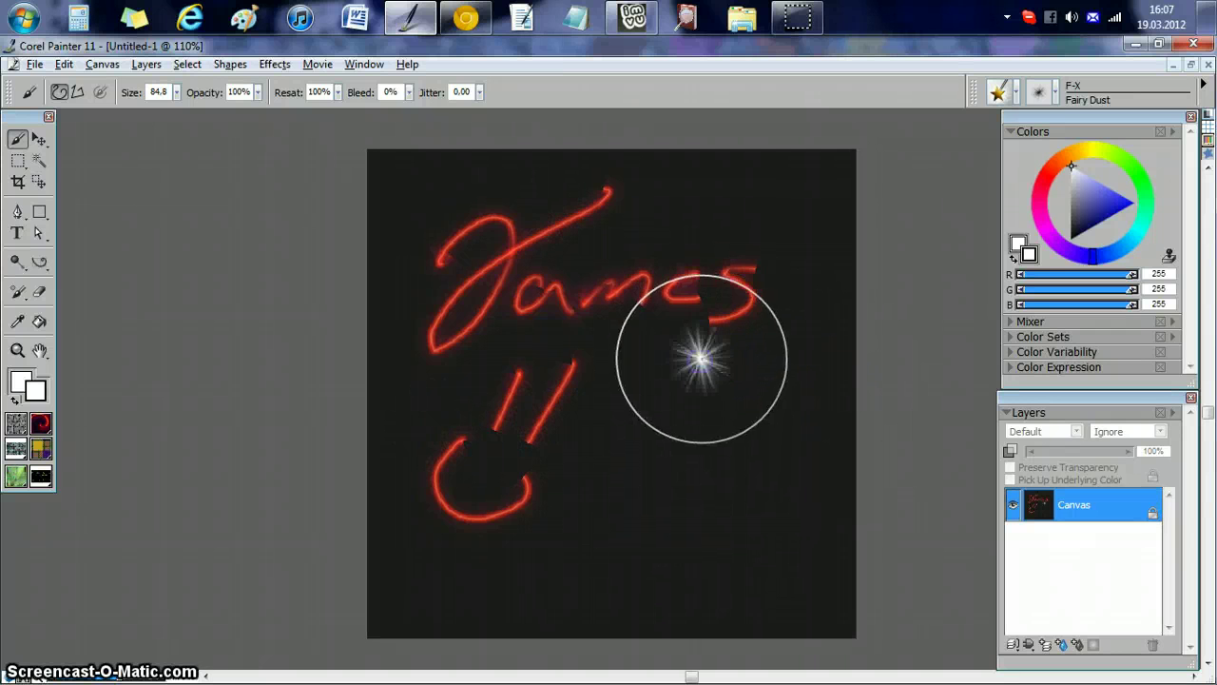
left_click(624, 408)
left_click_drag(713, 235, 711, 238)
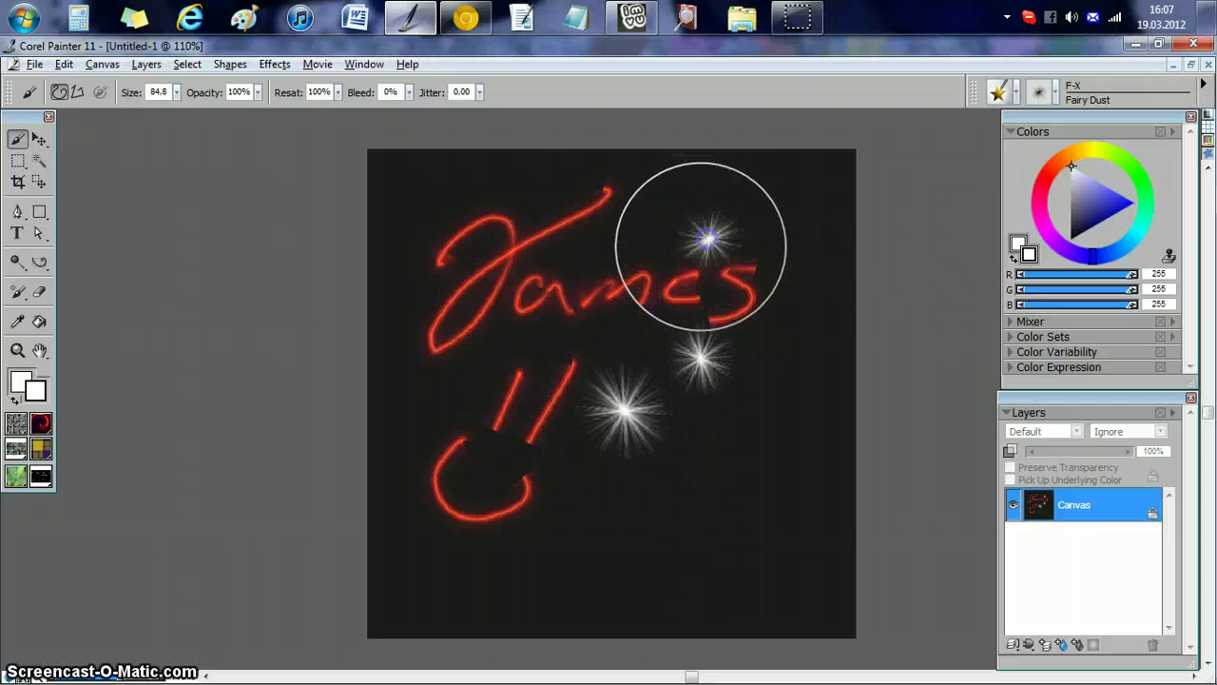
left_click(644, 251)
left_click(574, 228)
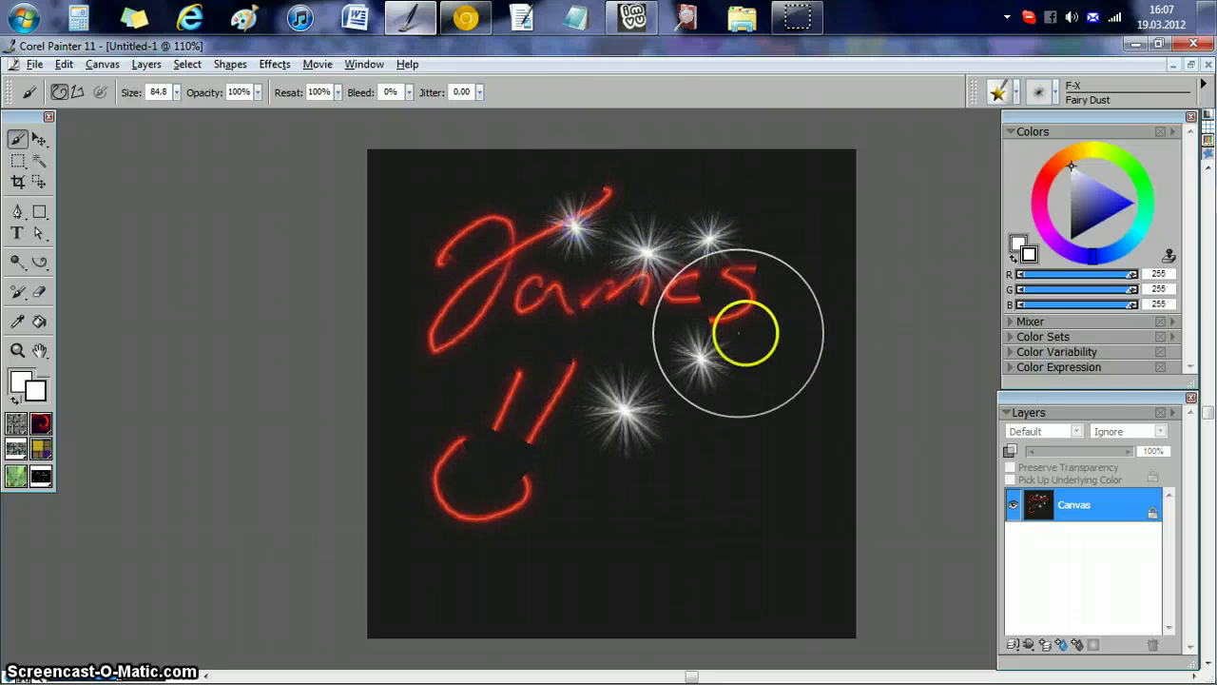
key("ctrl+z")
key("ctrl+z")
key("ctrl+z")
key("ctrl+z")
key("ctrl+z")
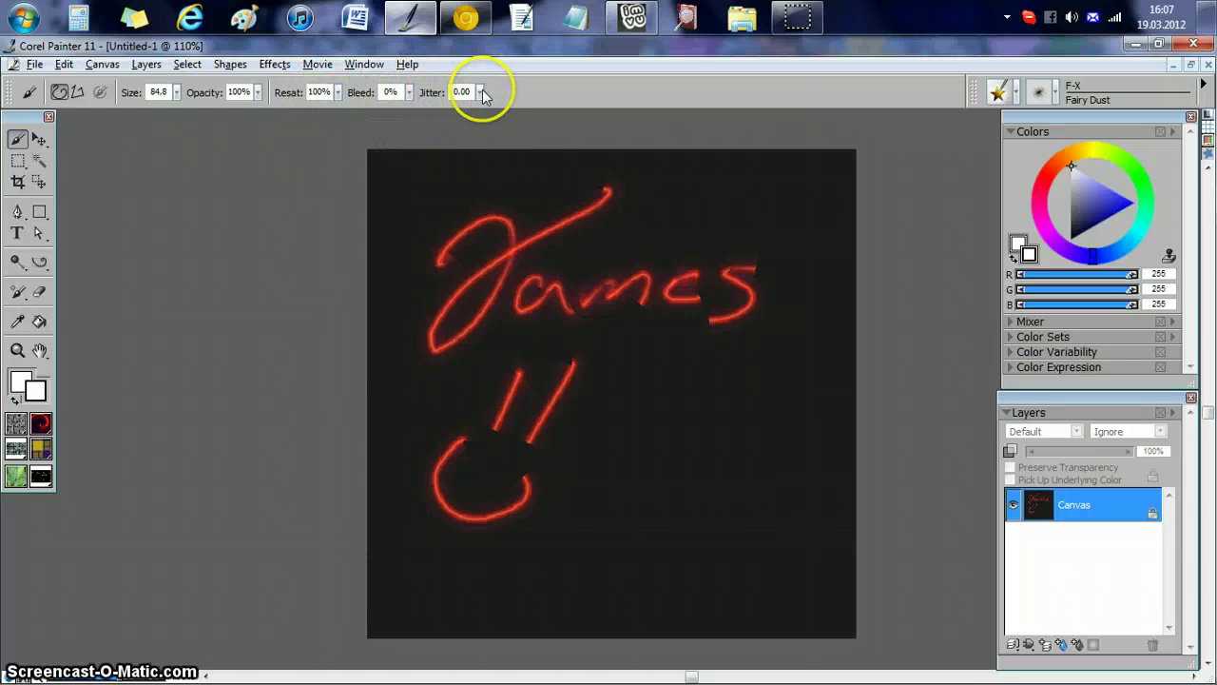
- Set the Fairy Dust brush's jitter to 4.00 and paint scattered white stars across the drawing
left_click_drag(469, 112, 532, 110)
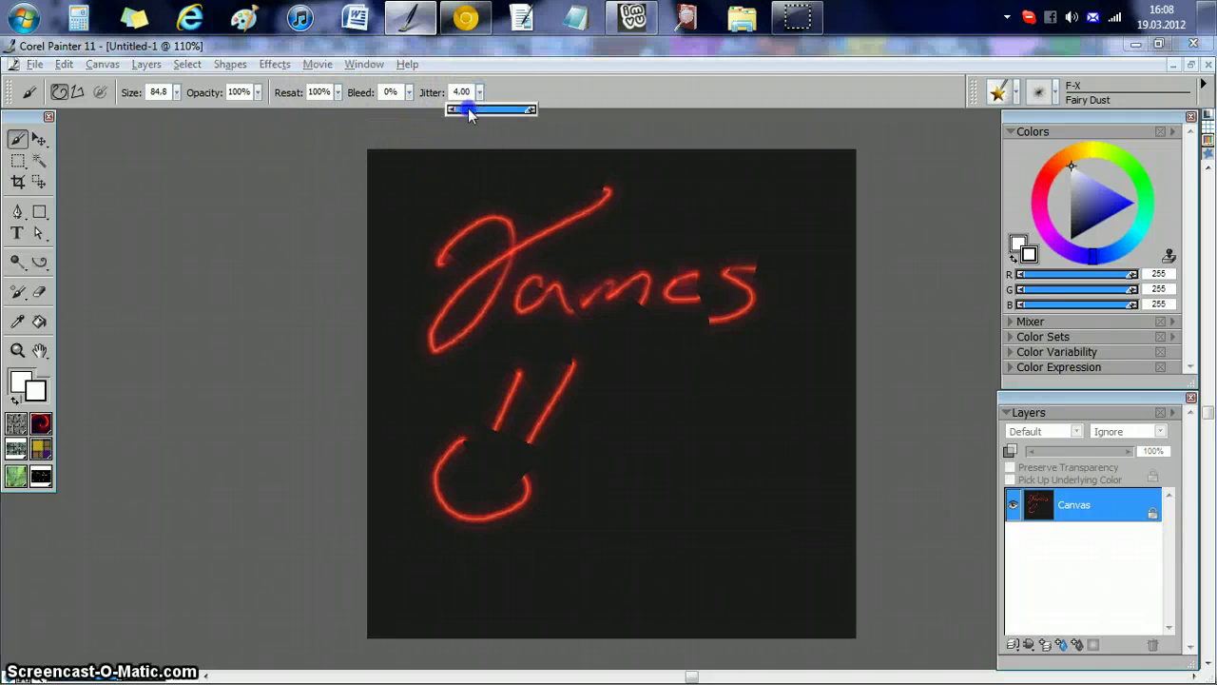
mouse_move(653, 217)
left_mouse_down()
mouse_move(598, 422)
mouse_move(851, 395)
mouse_move(763, 296)
mouse_move(505, 262)
mouse_move(440, 434)
mouse_move(101, 345)
left_mouse_up()
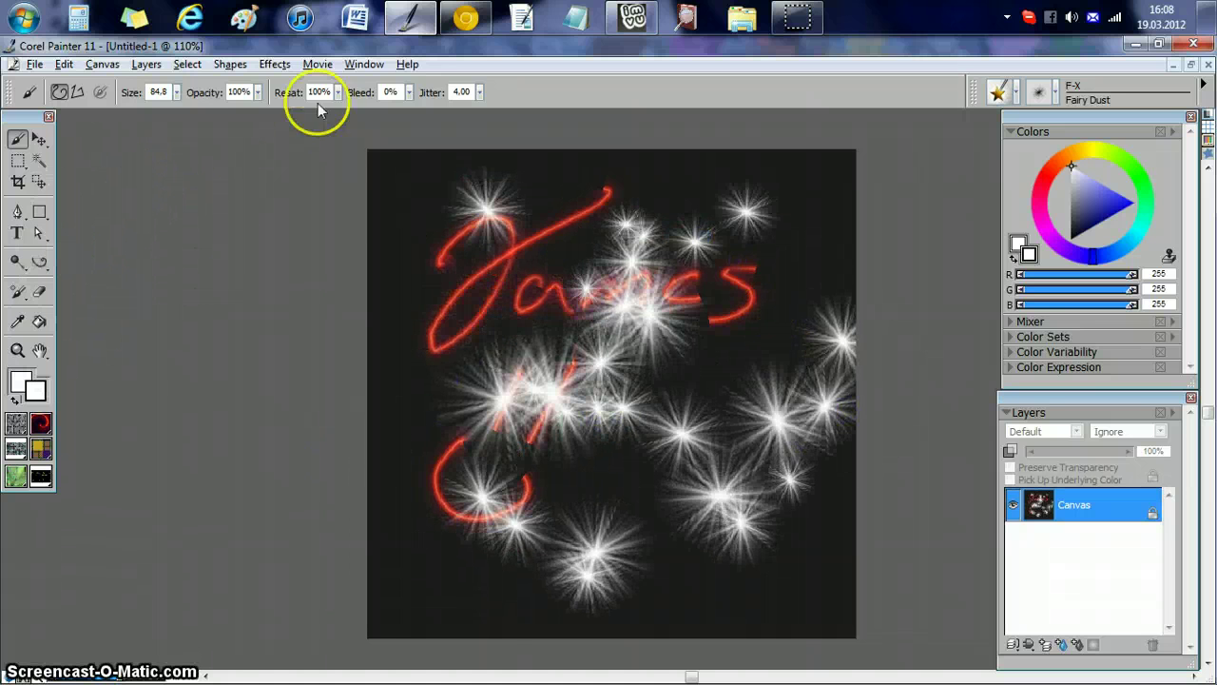
- Undo the scattered stars, the neon drawing and the black fill to return to a blank white canvas
key("ctrl+z")
key("ctrl+z")
key("ctrl+z")
key("ctrl+z")
key("ctrl+z")
key("ctrl+z")
key("ctrl+z")
key("ctrl+z")
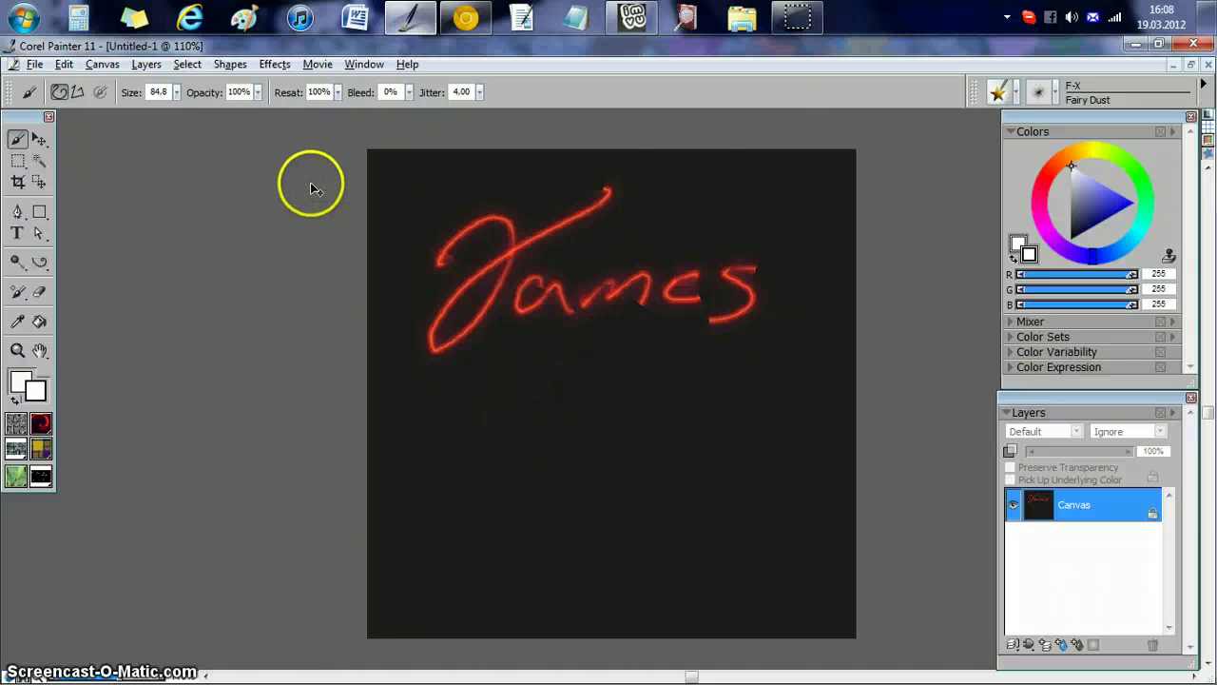
left_click(326, 197)
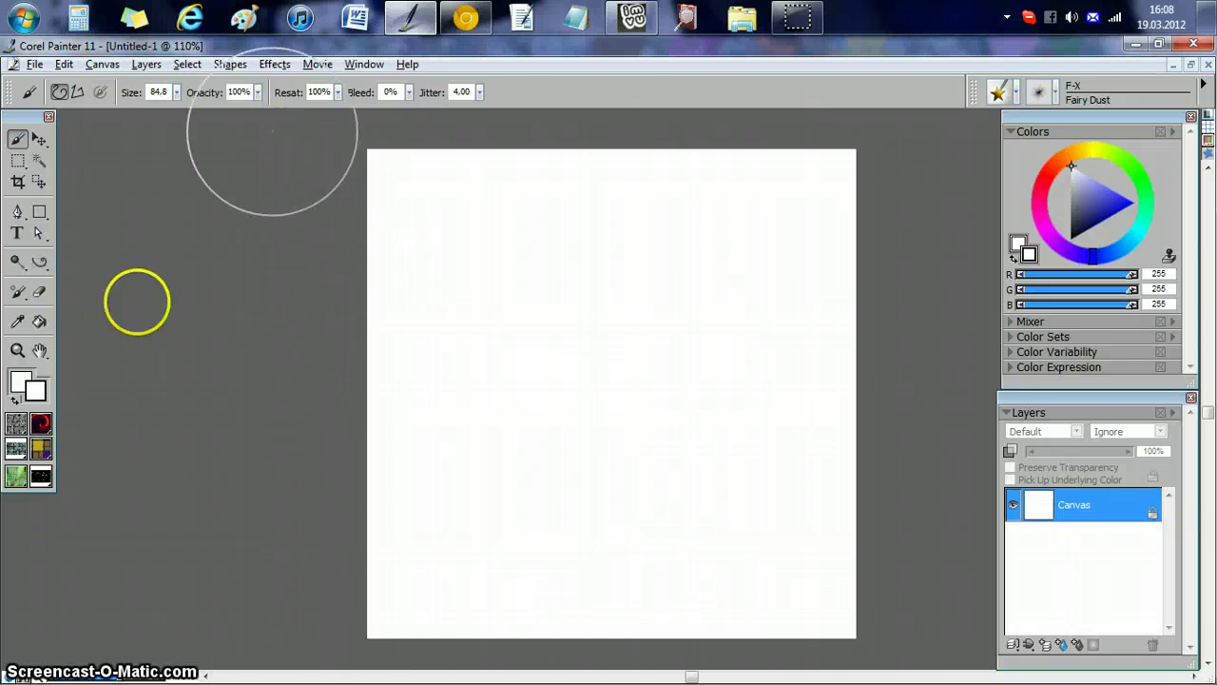
- Add two new layers above the canvas
left_click(1047, 645)
left_click(1044, 645)
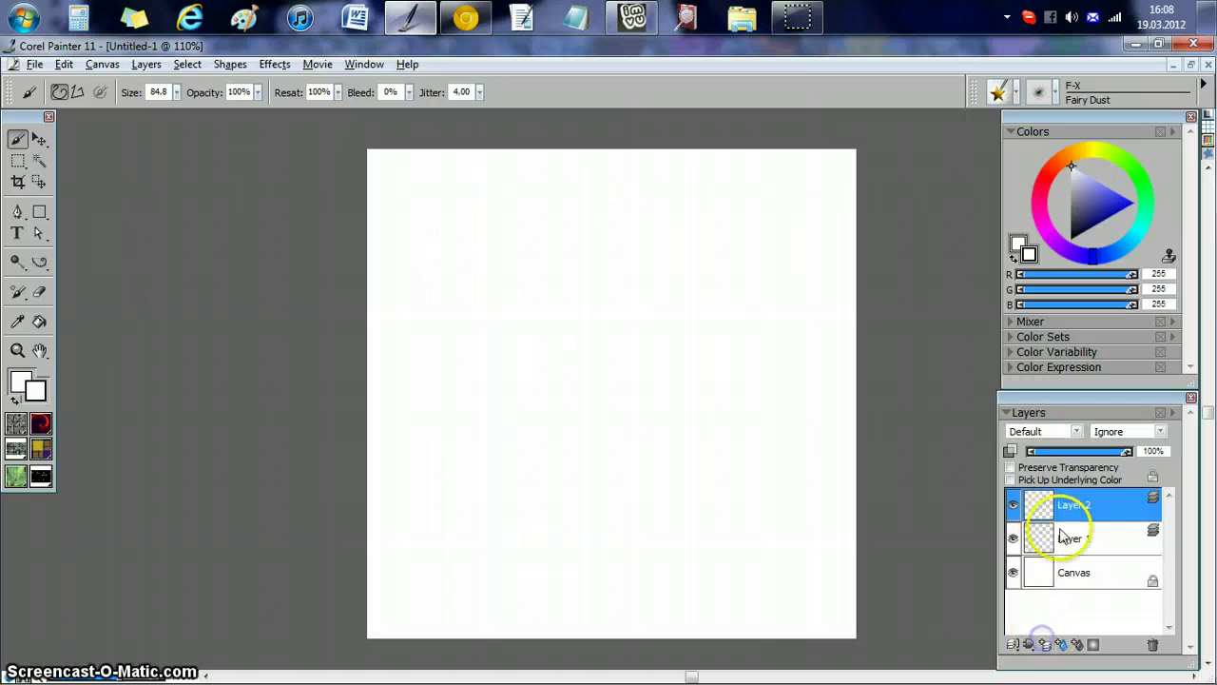
- Rename the uppermost layer as Test
right_click(1069, 514)
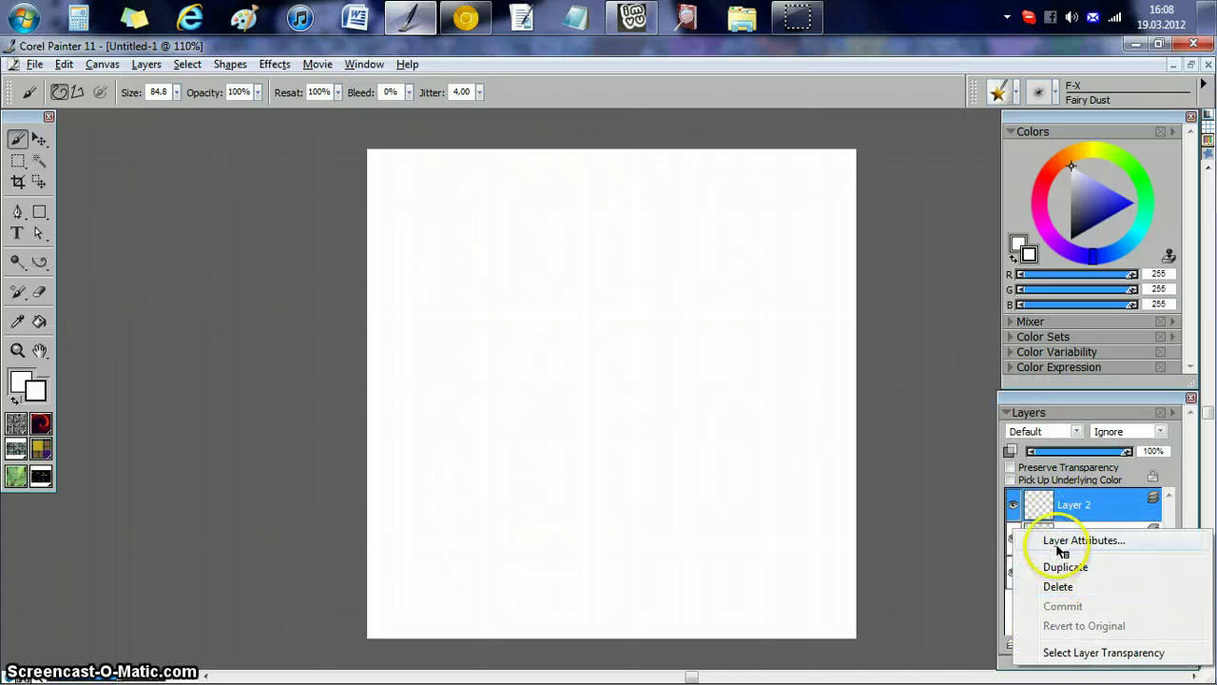
left_click(1058, 544)
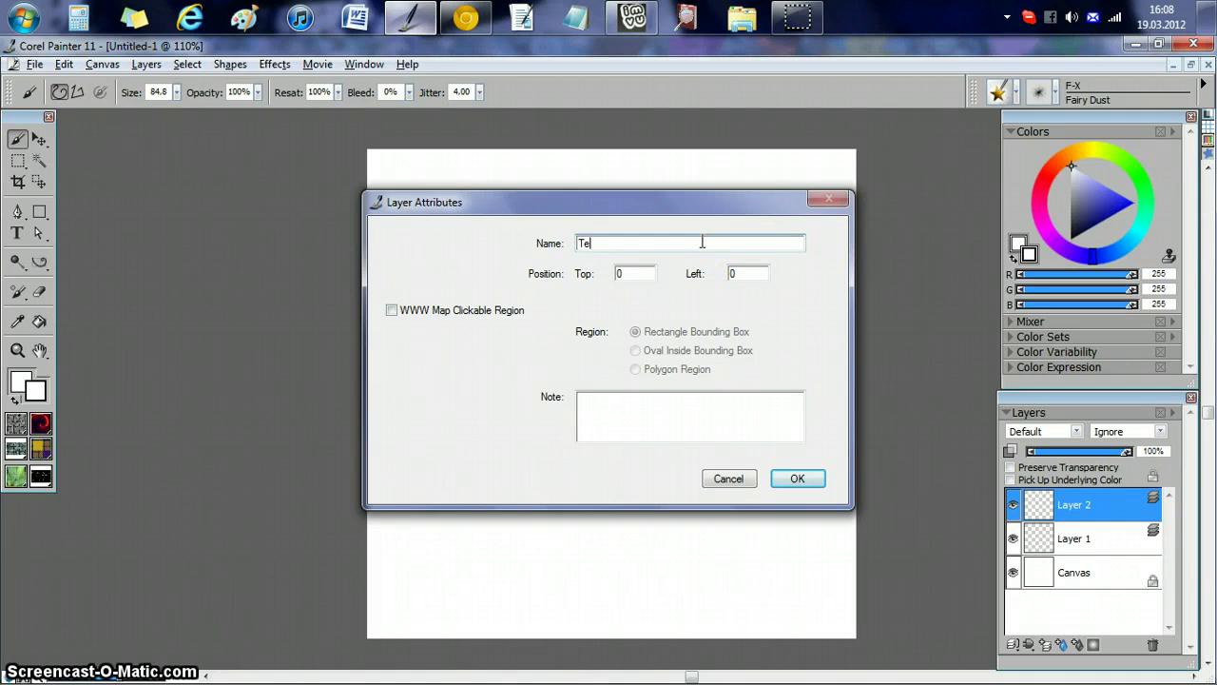
type("Test")
key("Return")
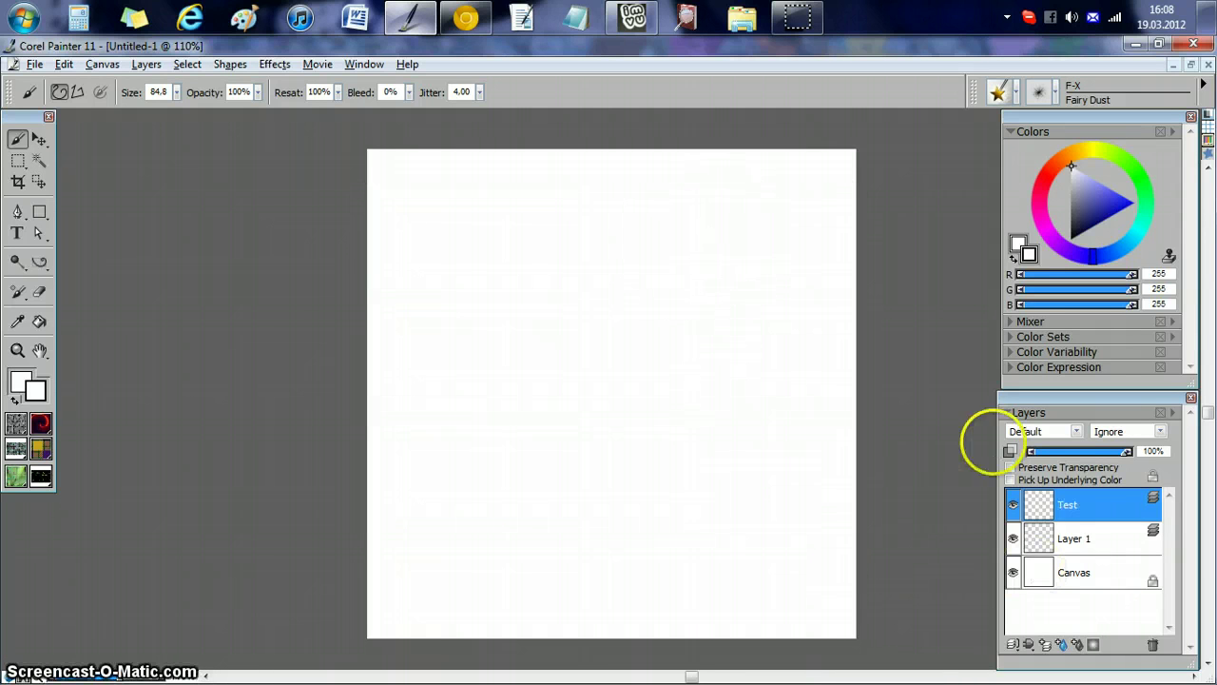
- Paint blue Fairy Dust stars across the whole canvas on the Test layer
left_click(1078, 534)
left_click(1076, 502)
left_click(1121, 218)
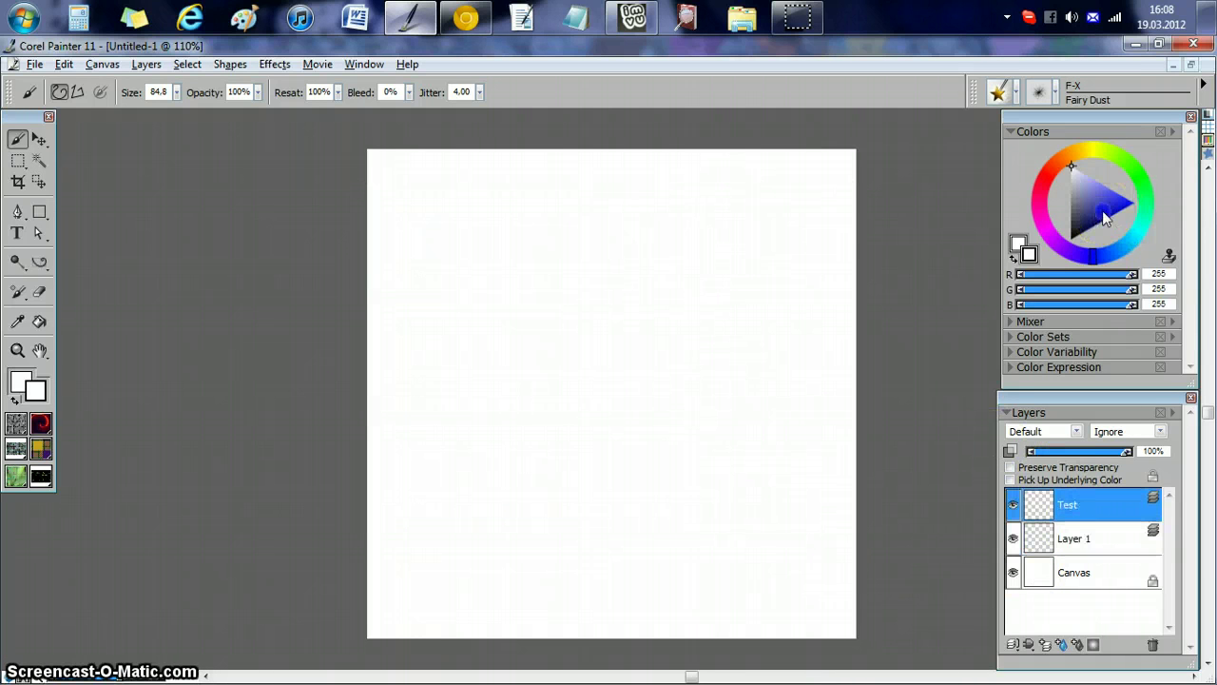
left_click(1010, 103)
mouse_move(837, 217)
left_mouse_down()
mouse_move(536, 282)
mouse_move(594, 404)
mouse_move(593, 521)
mouse_move(662, 332)
mouse_move(558, 369)
mouse_move(694, 511)
mouse_move(490, 538)
mouse_move(568, 288)
mouse_move(457, 222)
mouse_move(395, 340)
mouse_move(571, 359)
mouse_move(838, 346)
mouse_move(503, 543)
left_mouse_up()
- Set the colour to red (R 207, G 29, B 1) and paint Fairy Dust stars across Layer 1, beneath the blue ones
left_click(1055, 173)
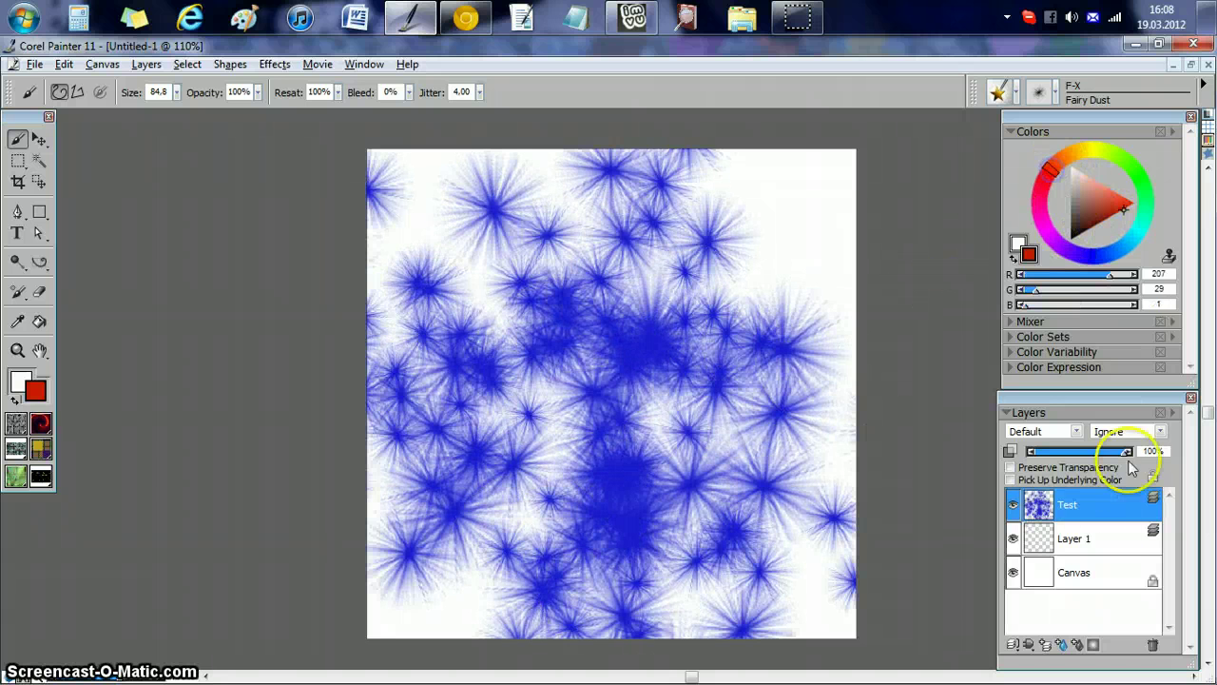
left_click(1074, 538)
mouse_move(718, 349)
left_mouse_down()
mouse_move(671, 285)
mouse_move(739, 258)
mouse_move(484, 422)
mouse_move(474, 399)
mouse_move(498, 185)
mouse_move(859, 448)
mouse_move(603, 539)
mouse_move(652, 404)
left_mouse_up()
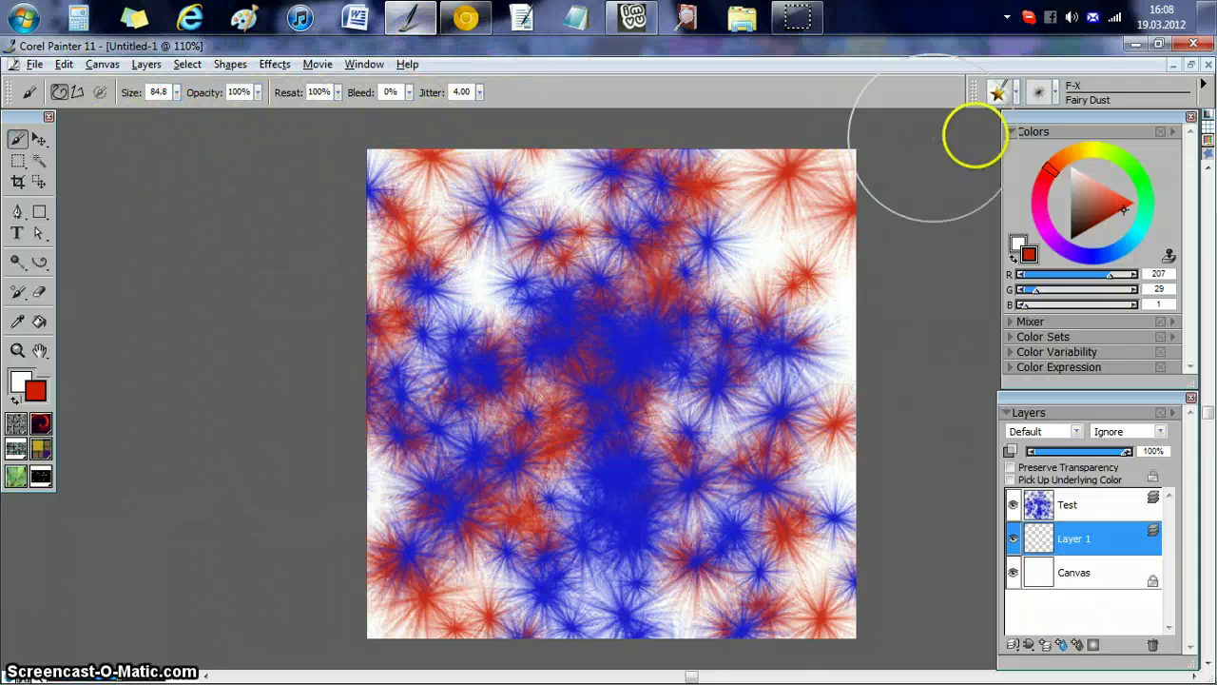
- Switch to the web browser, view the Corel Painter 11 box and Genius MousePen 8x6 tablet pictures, and return to Corel Painter
left_click(465, 27)
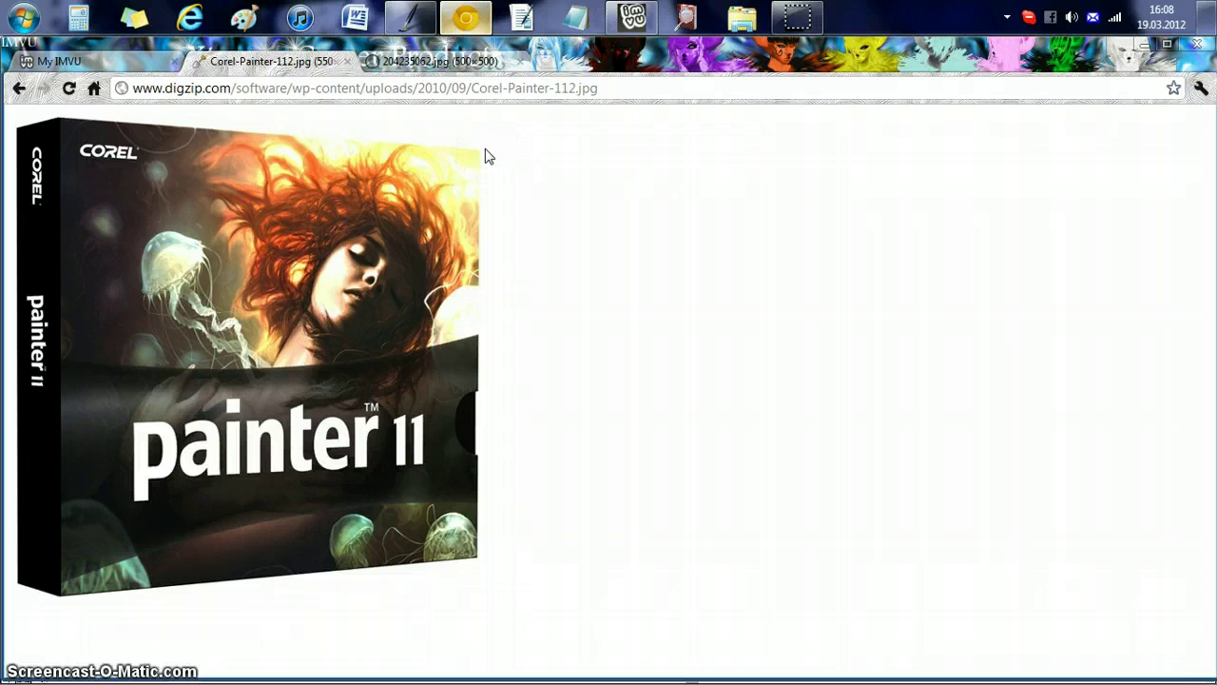
left_click_drag(487, 157, 408, 60)
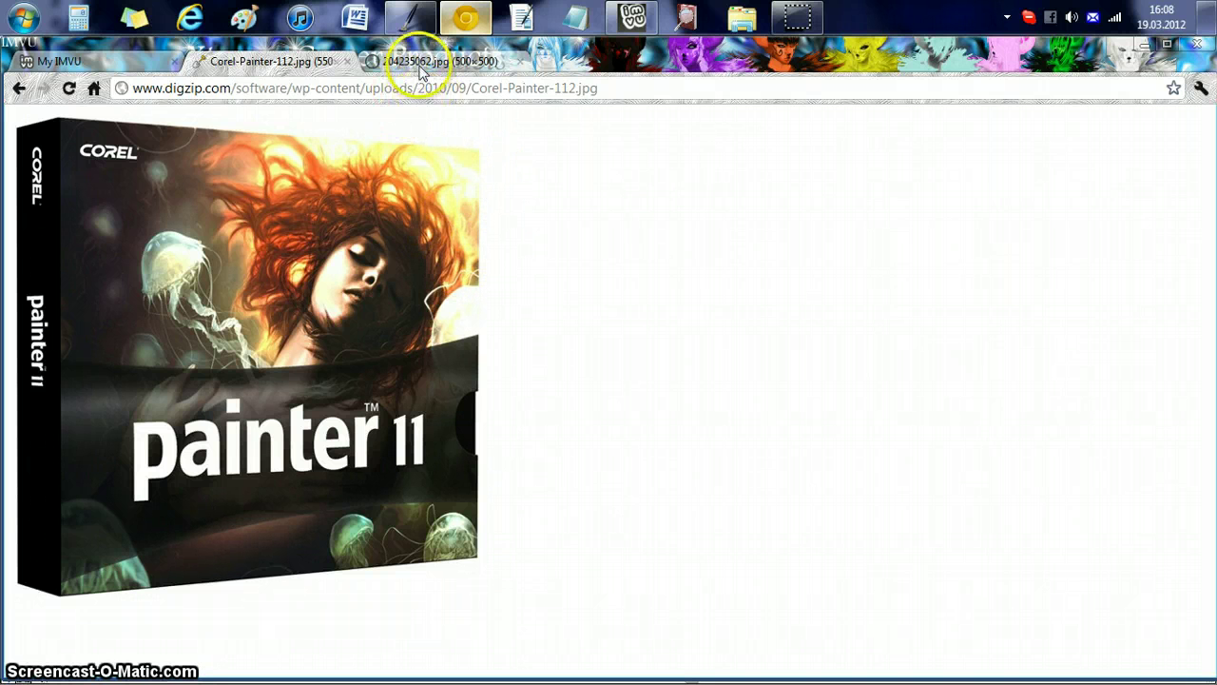
left_click(414, 61)
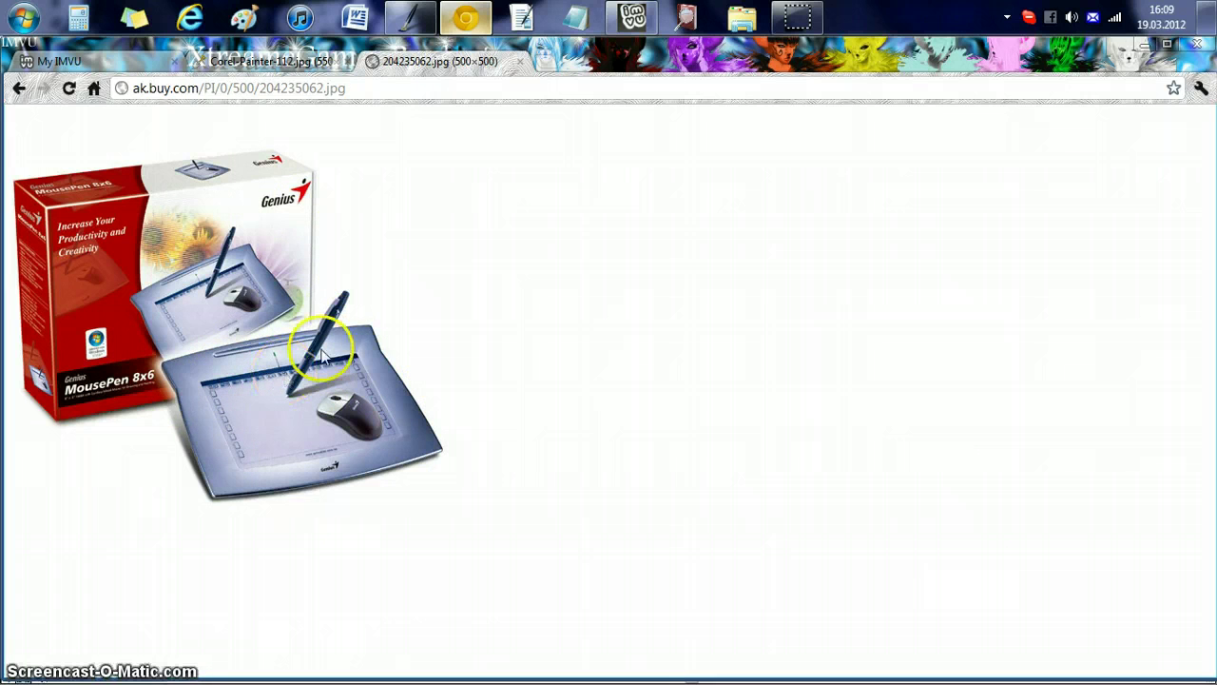
left_click(415, 16)
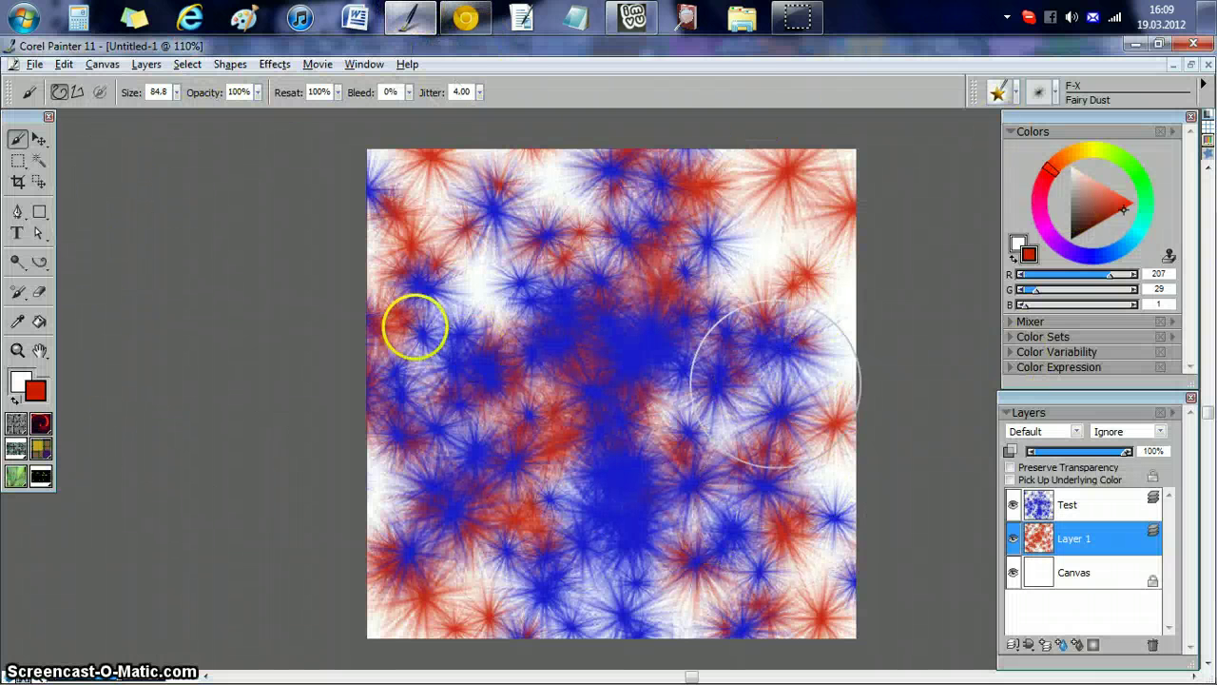
- Switch to the web browser and show the My IMVU page
left_click(464, 18)
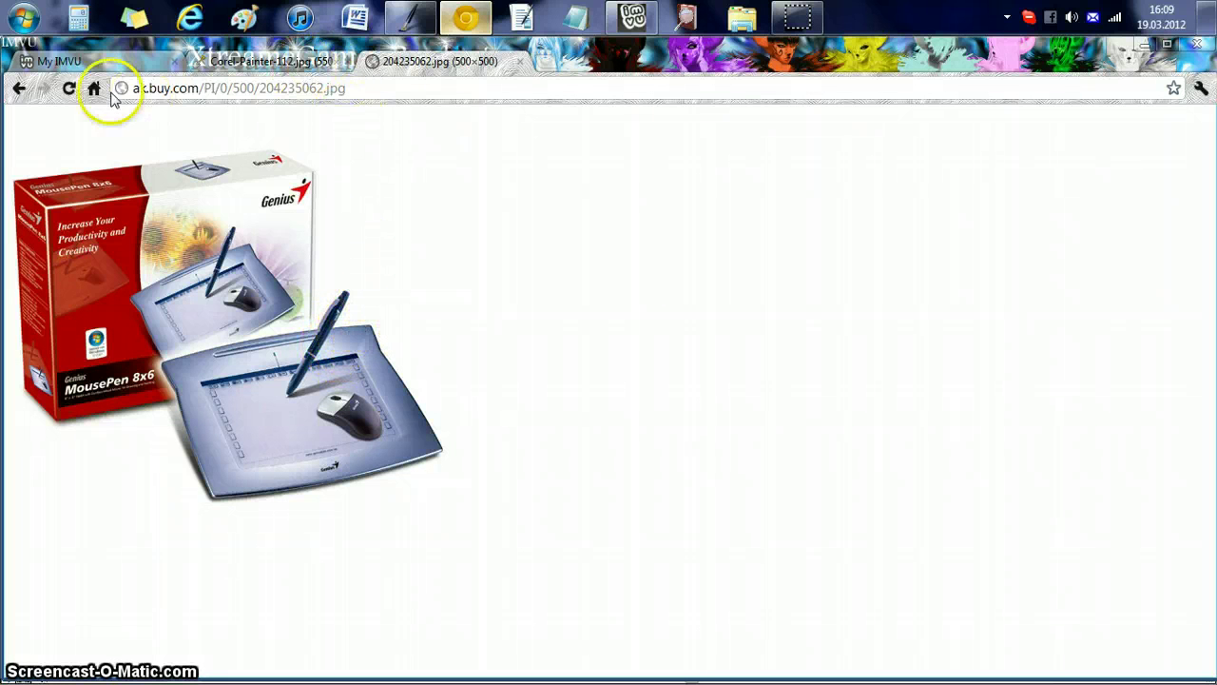
left_click(84, 60)
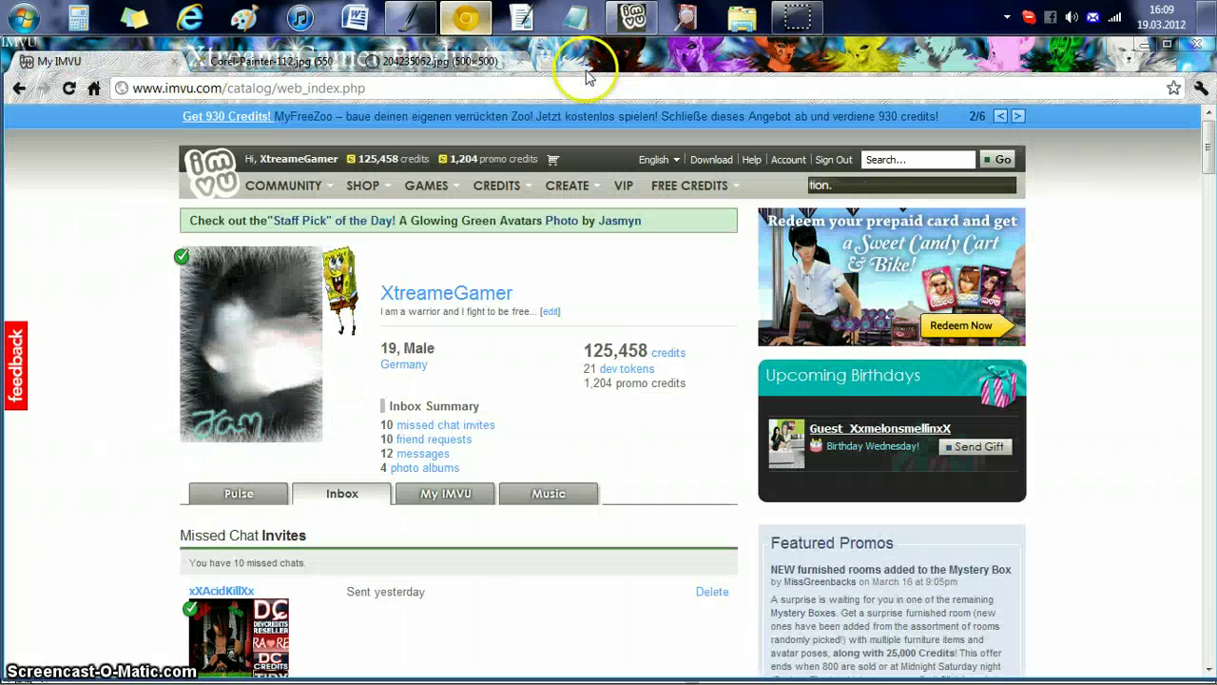
- Switch to the IMVU client, look through both pages of its home menu and open the Create page
left_click(632, 29)
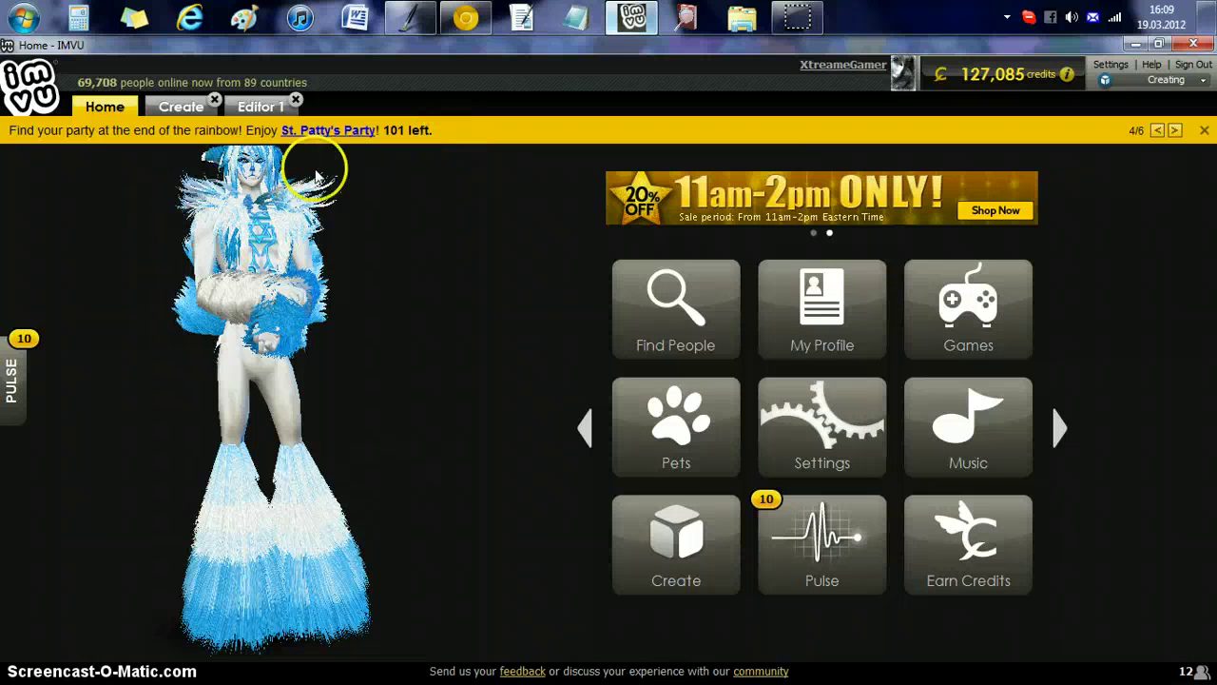
left_click(1060, 428)
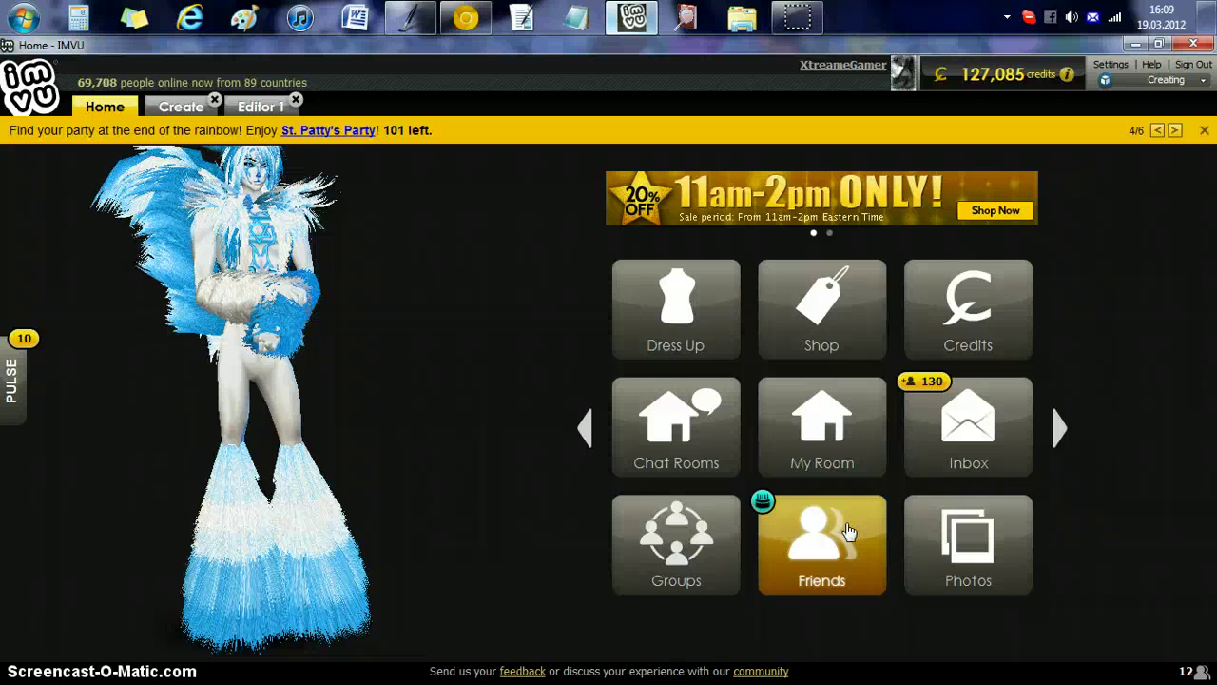
left_click(570, 264)
left_click(586, 433)
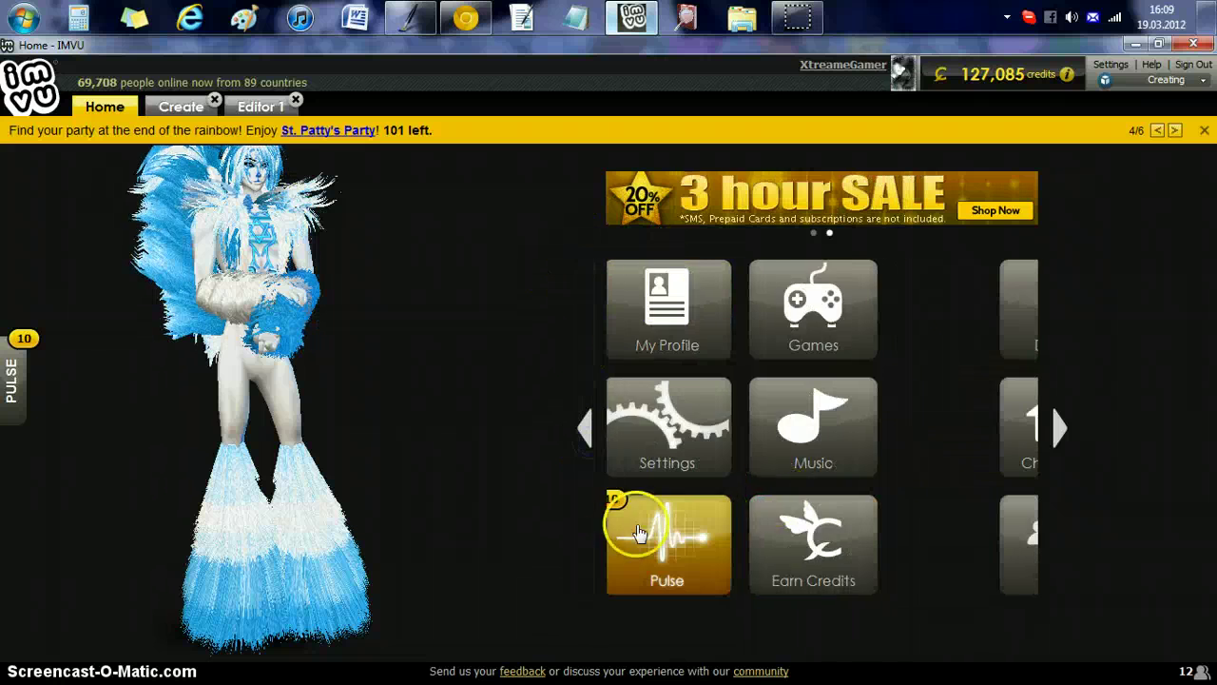
left_click(173, 105)
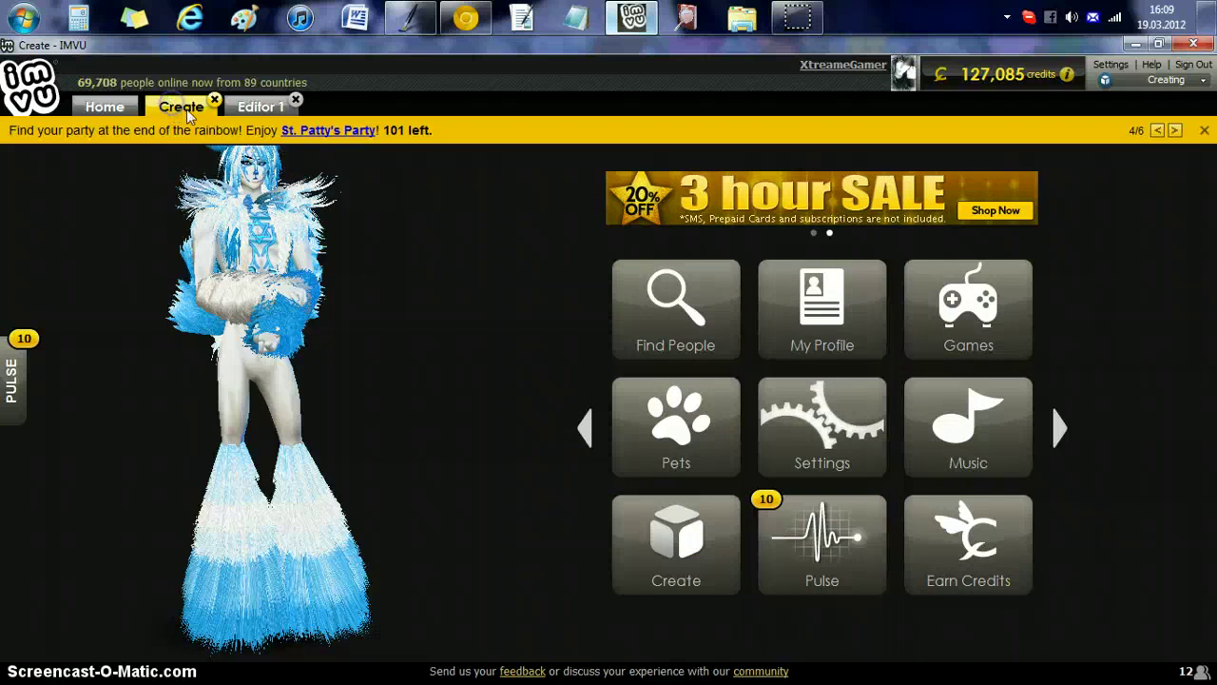